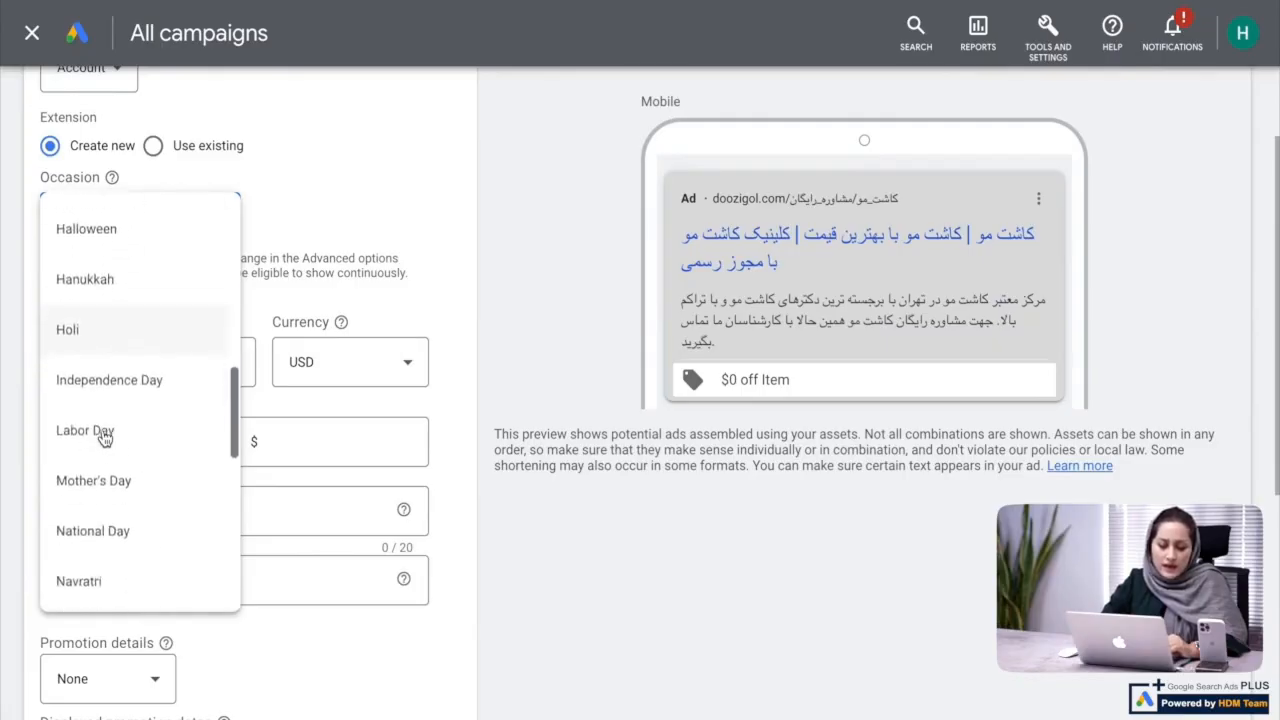
Look through the occasions available for the promotion extension without choosing one
scroll(105, 438, "down", 2)
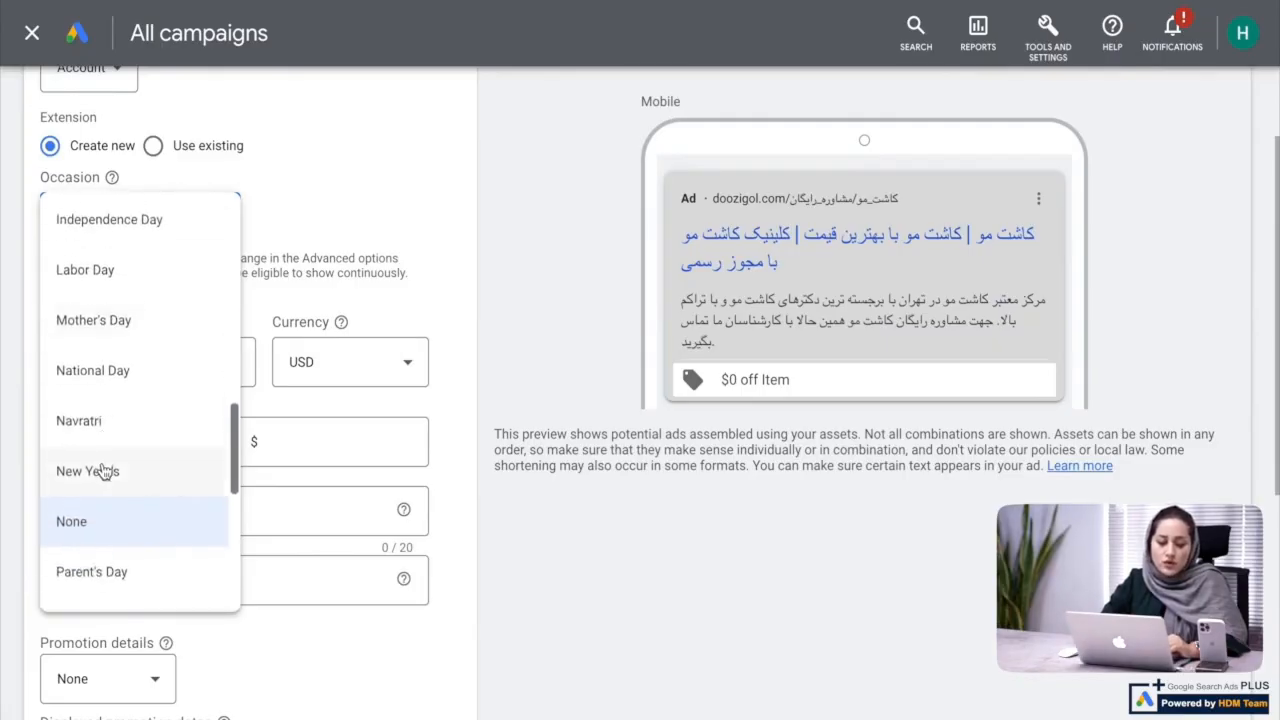
scroll(105, 470, "down", 3)
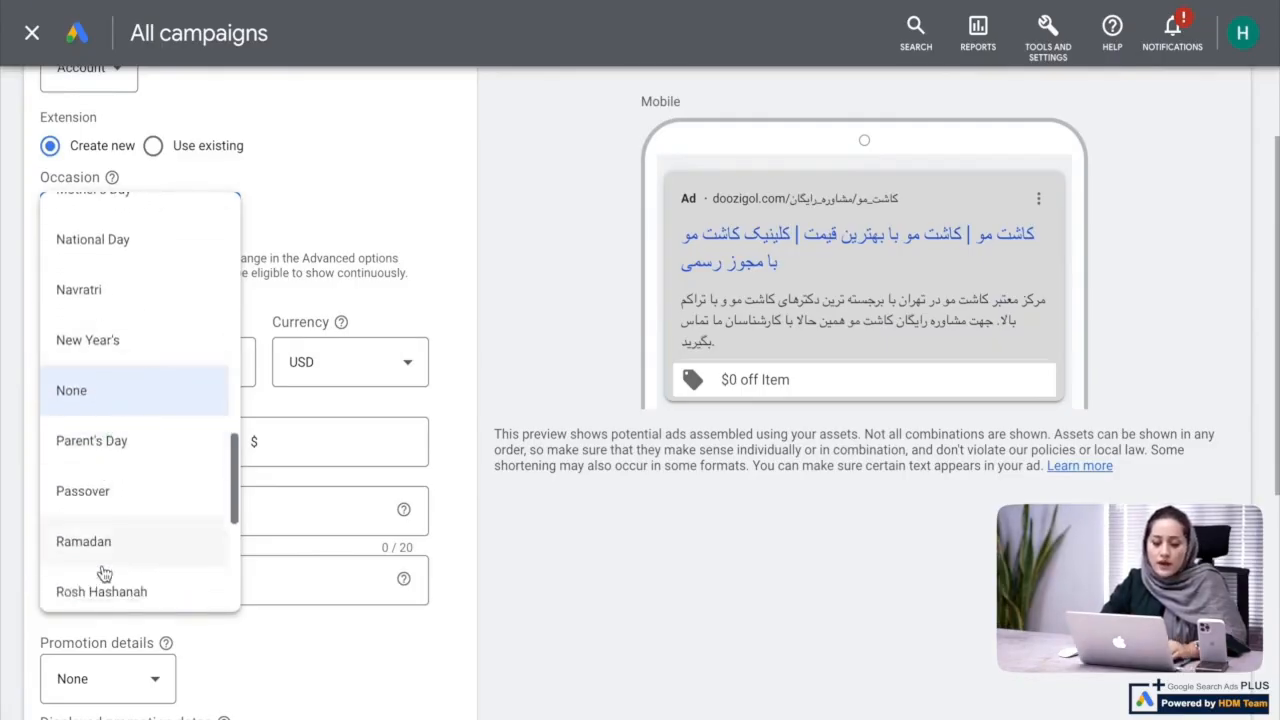
scroll(105, 572, "down", 2)
scroll(105, 572, "down", 2)
scroll(105, 572, "up", 10)
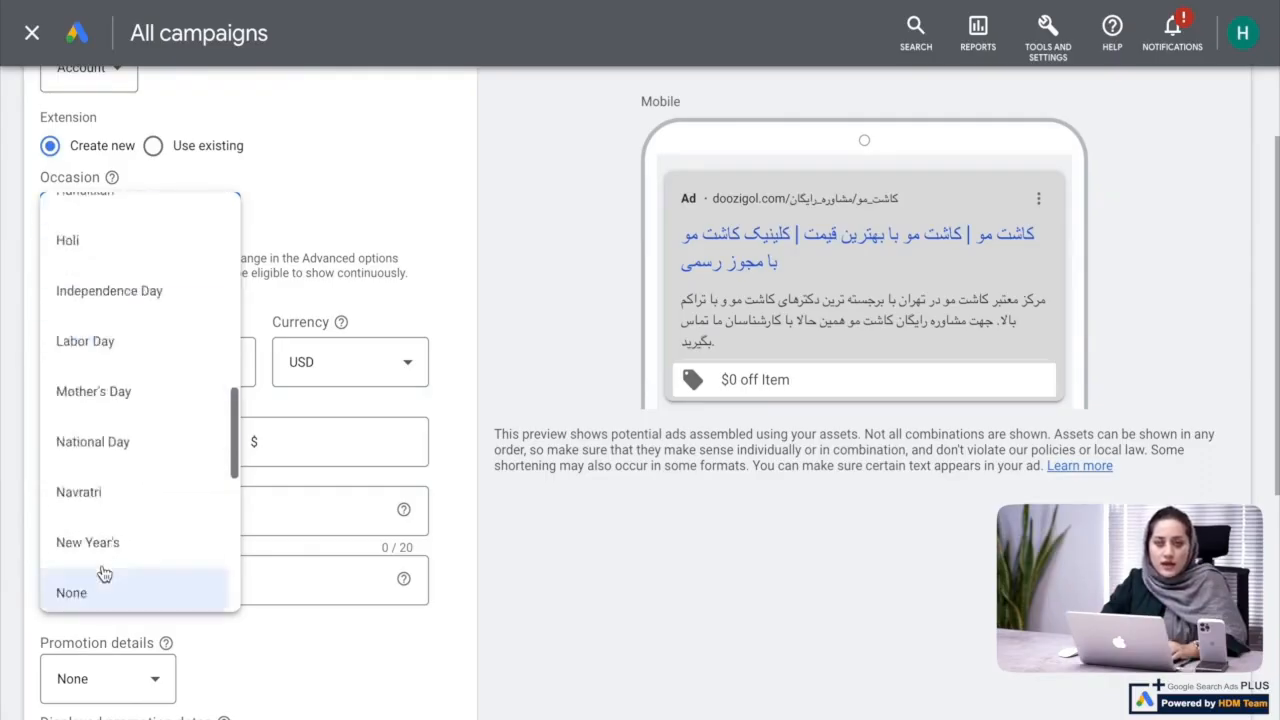
scroll(104, 573, "up", 6)
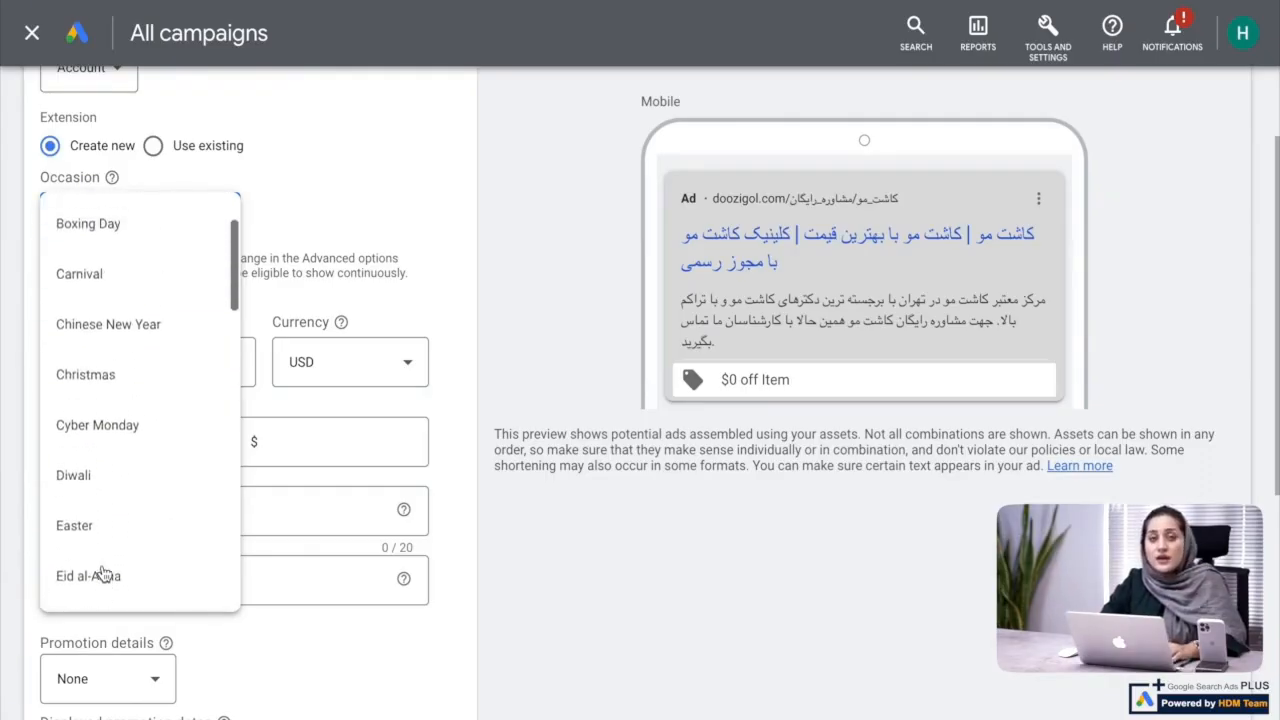
left_click(409, 187)
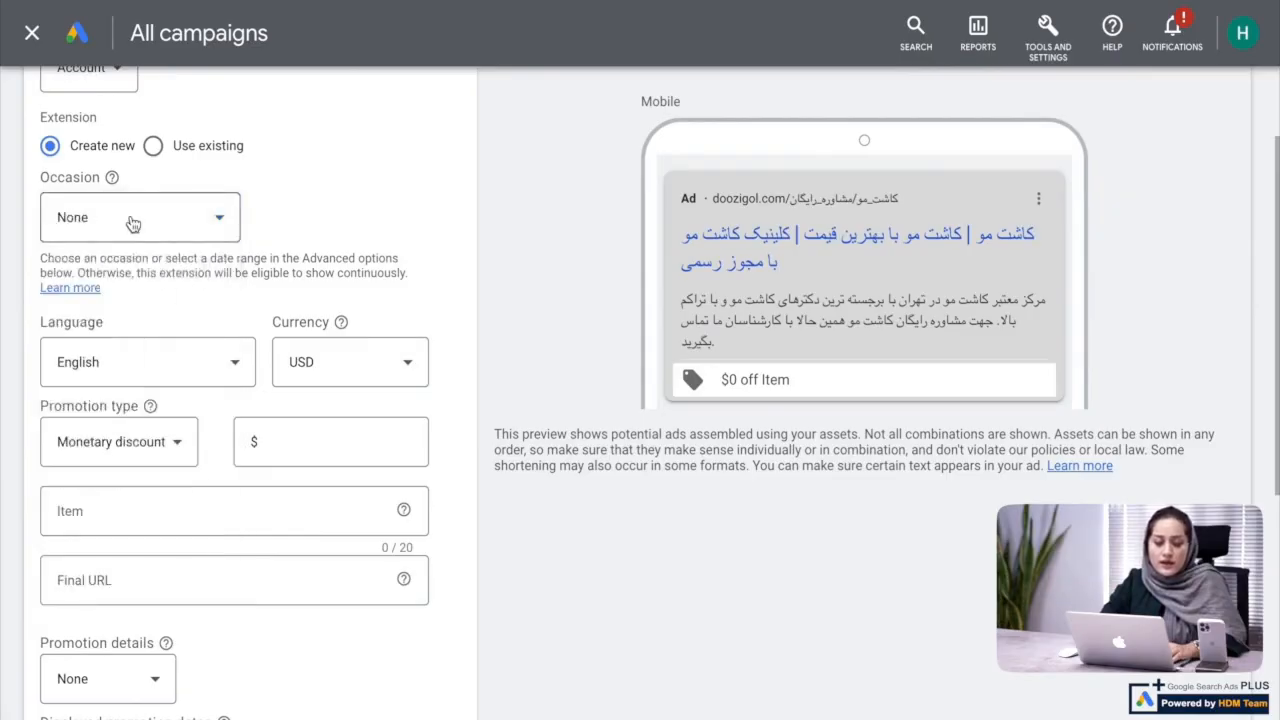
Set the promotion extension's occasion to Valentine's Day
left_click(104, 222)
scroll(157, 408, "down", 8)
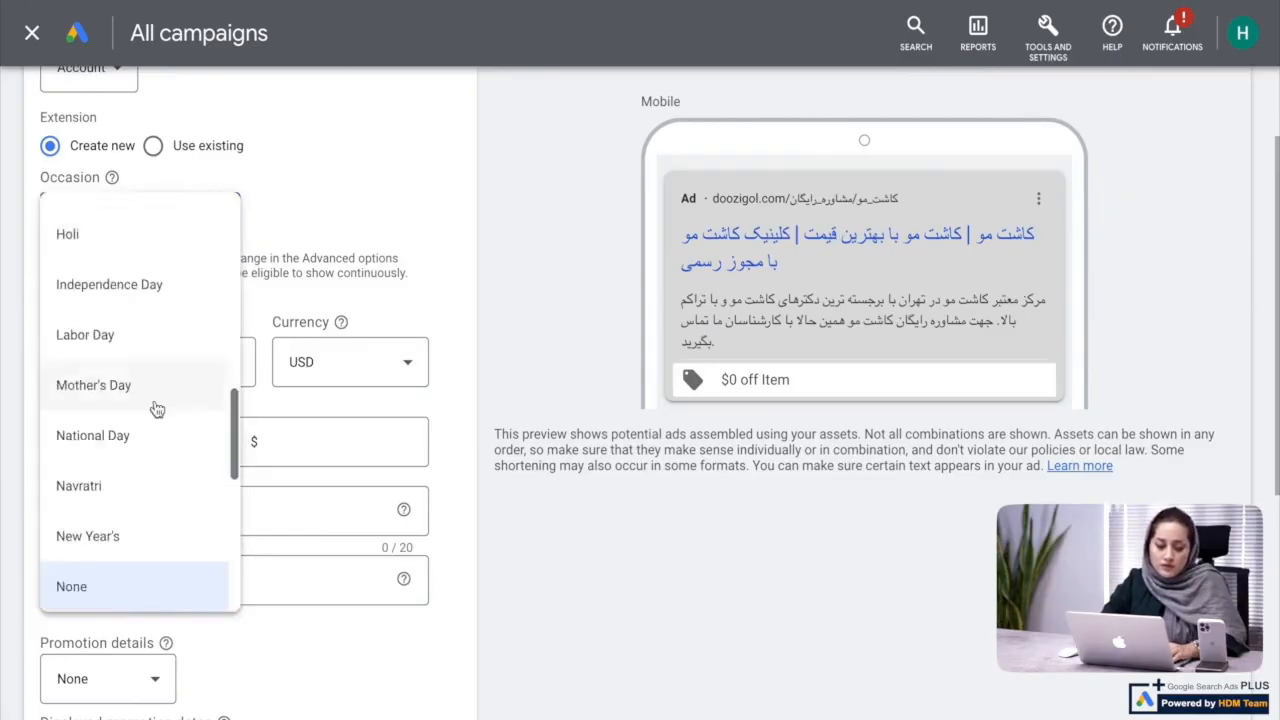
scroll(130, 540, "down", 7)
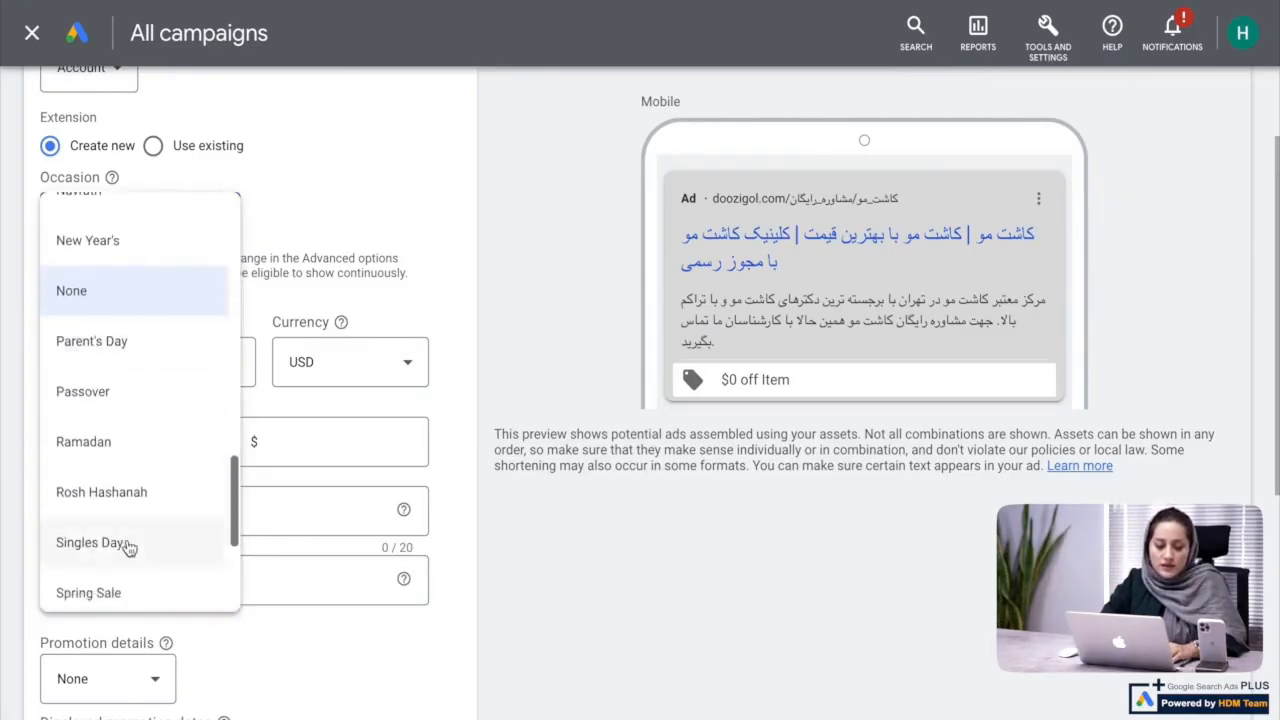
scroll(129, 547, "down", 2)
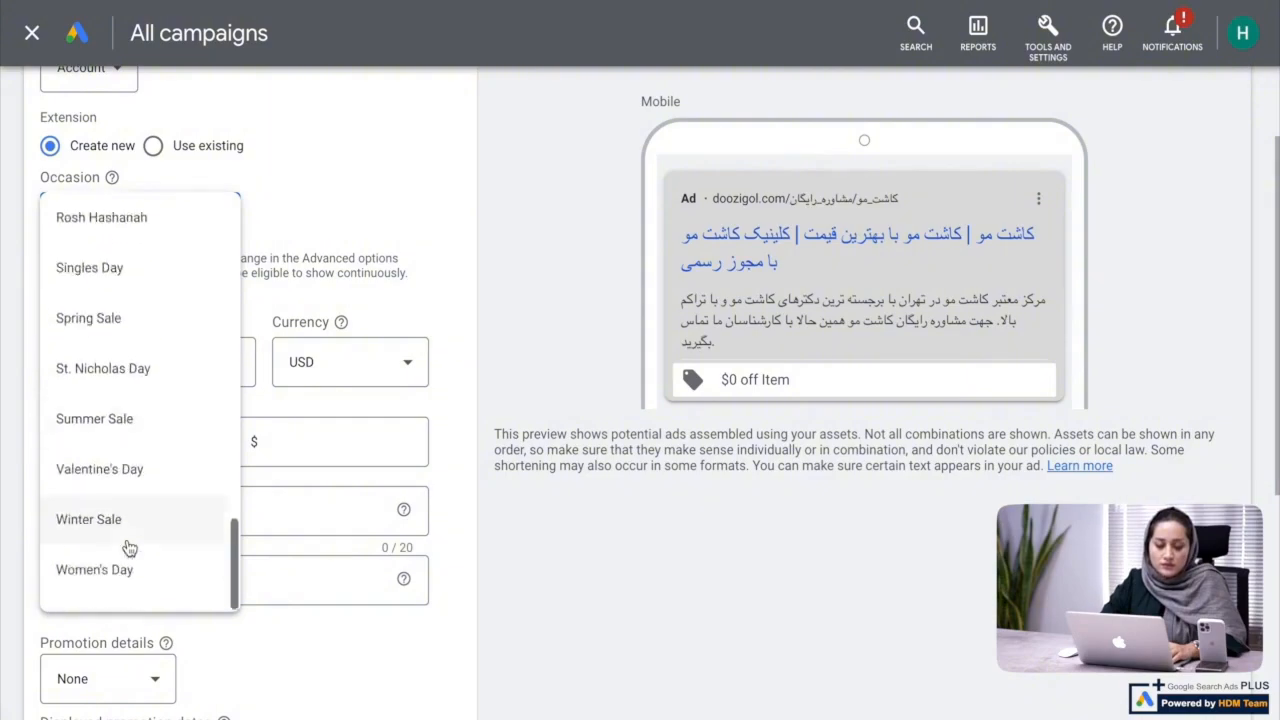
left_click(126, 480)
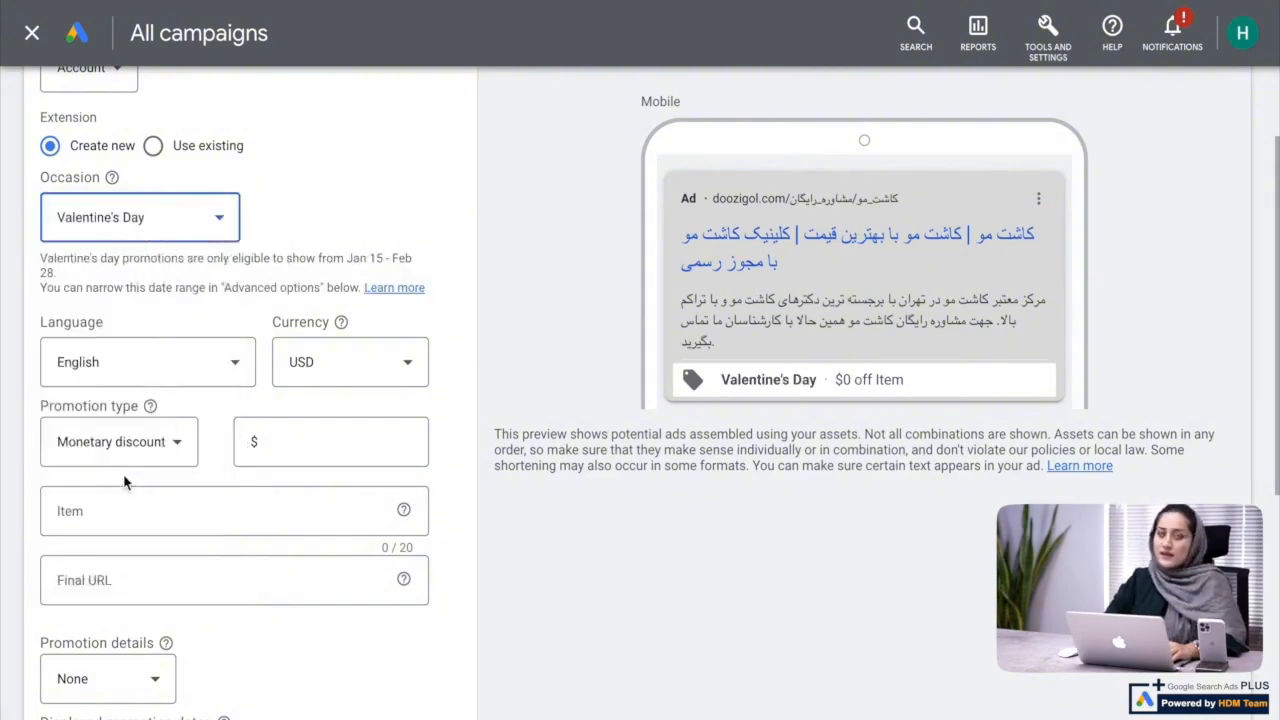
Check which languages and currencies are offered for the promotion, leaving the lists without a new selection
scroll(125, 480, "up", 1)
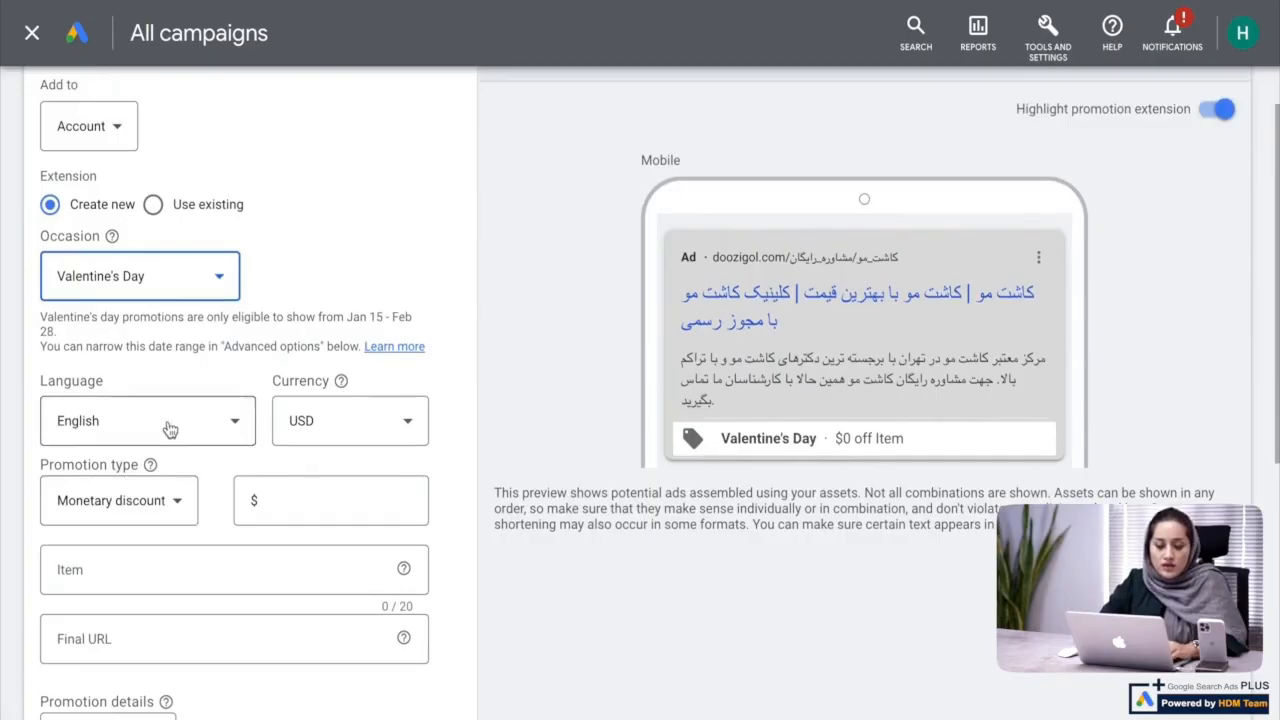
left_click(170, 430)
left_click(168, 429)
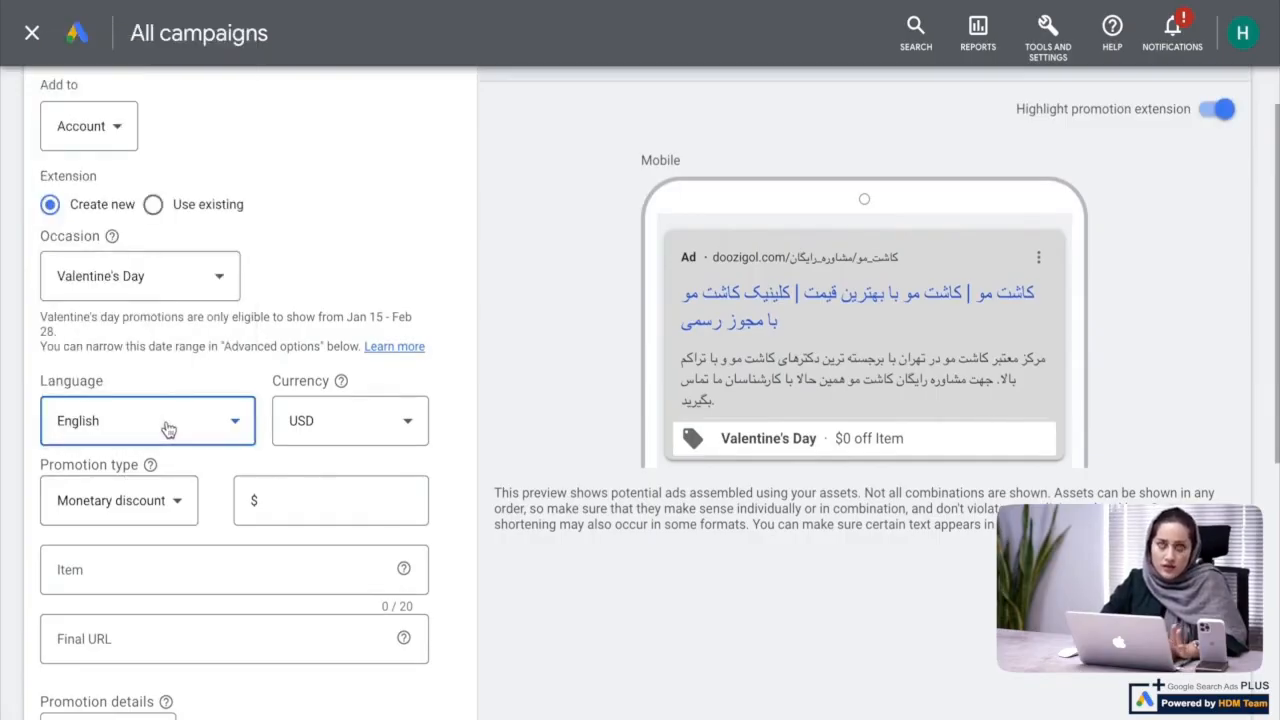
left_click(352, 416)
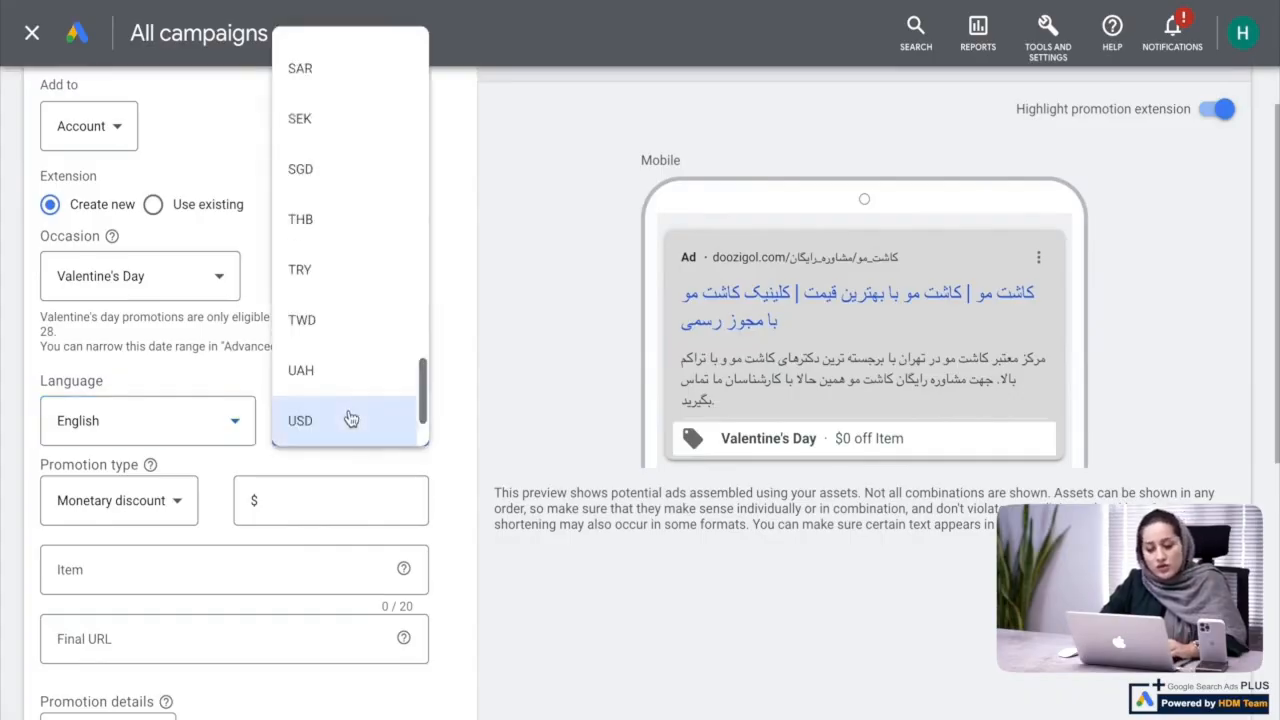
left_click(209, 372)
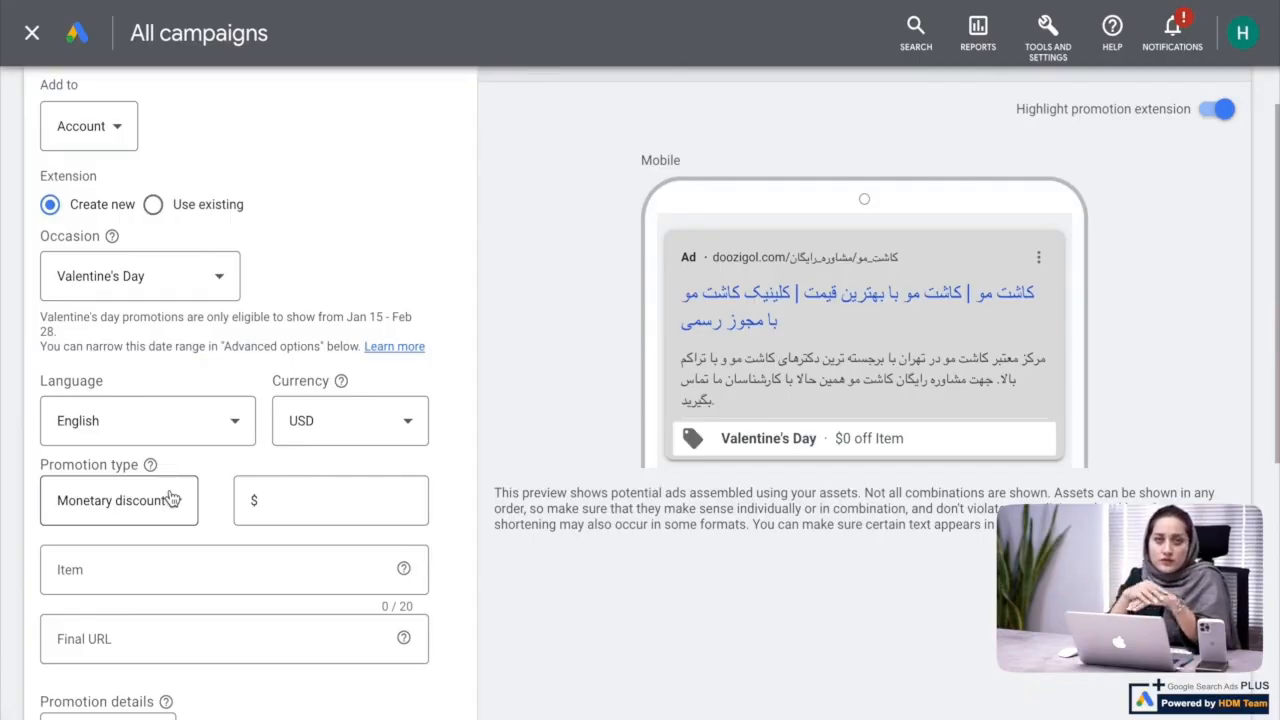
left_click(368, 424)
scroll(360, 295, "up", 5)
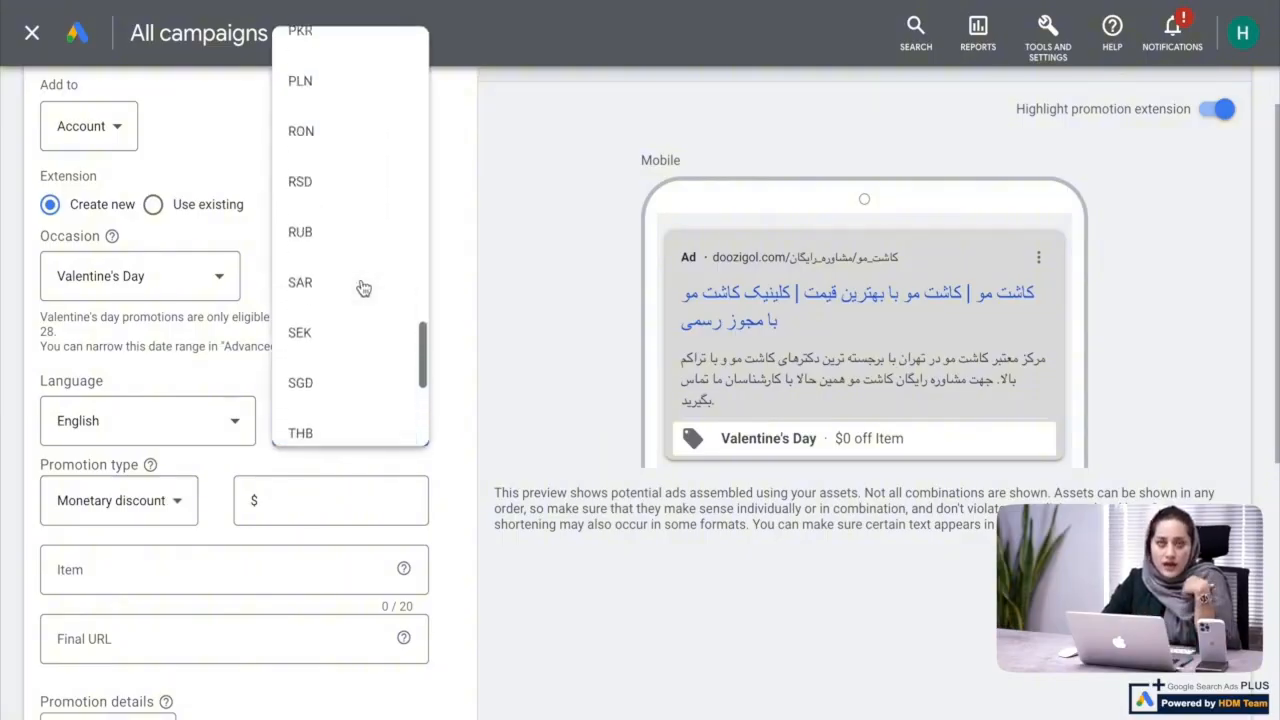
scroll(363, 288, "up", 3)
scroll(363, 286, "down", 7)
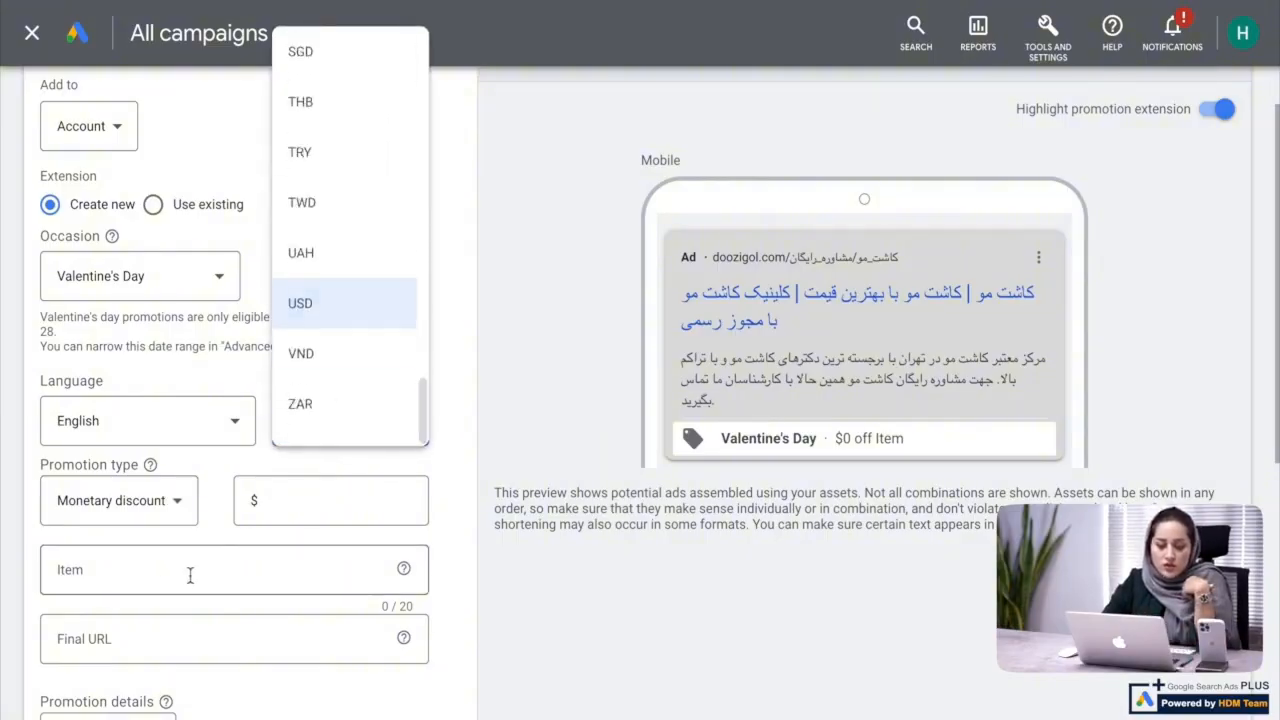
left_click(9, 532)
Change the promotion type to Percent discount and set the discount to 20%
left_click(140, 504)
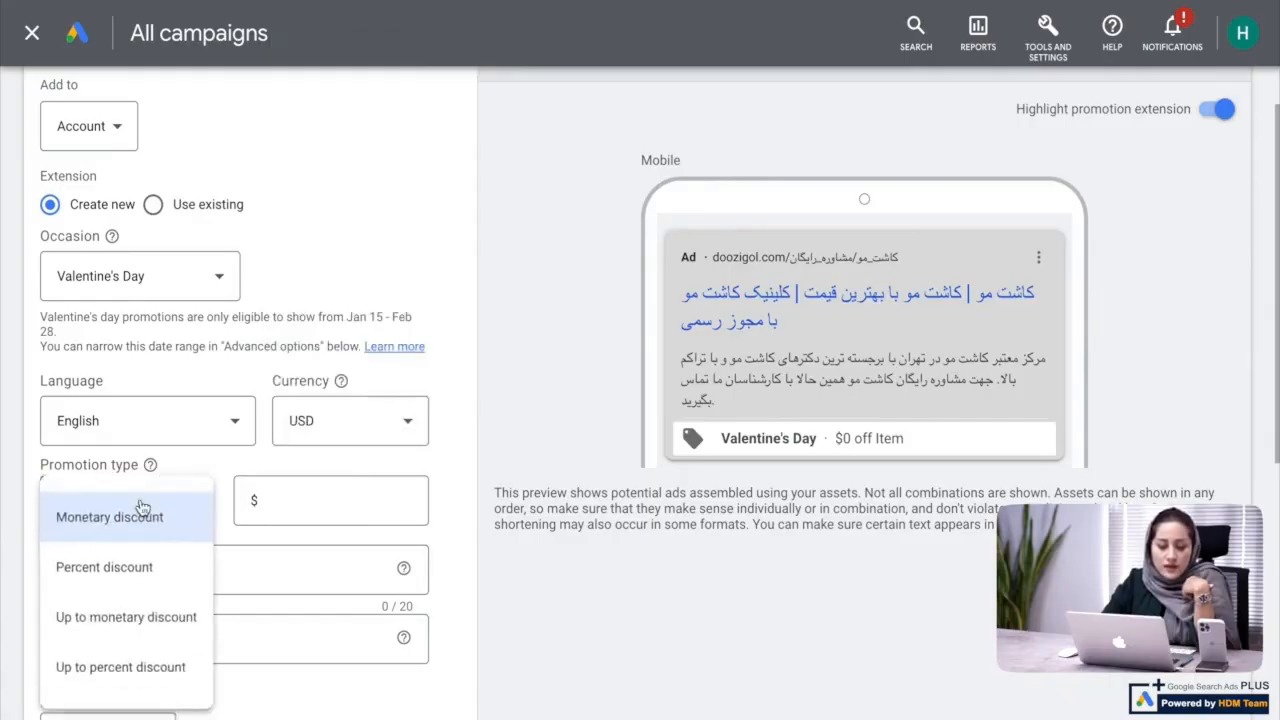
left_click(97, 575)
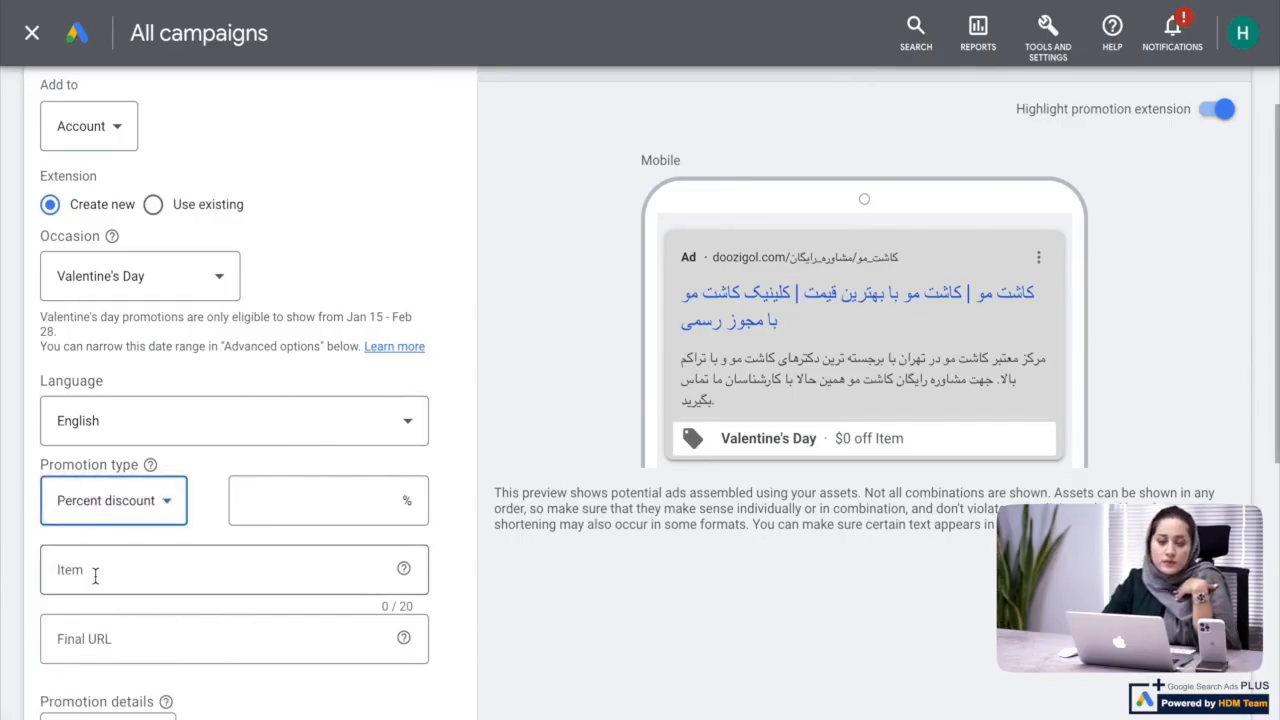
scroll(277, 480, "down", 2)
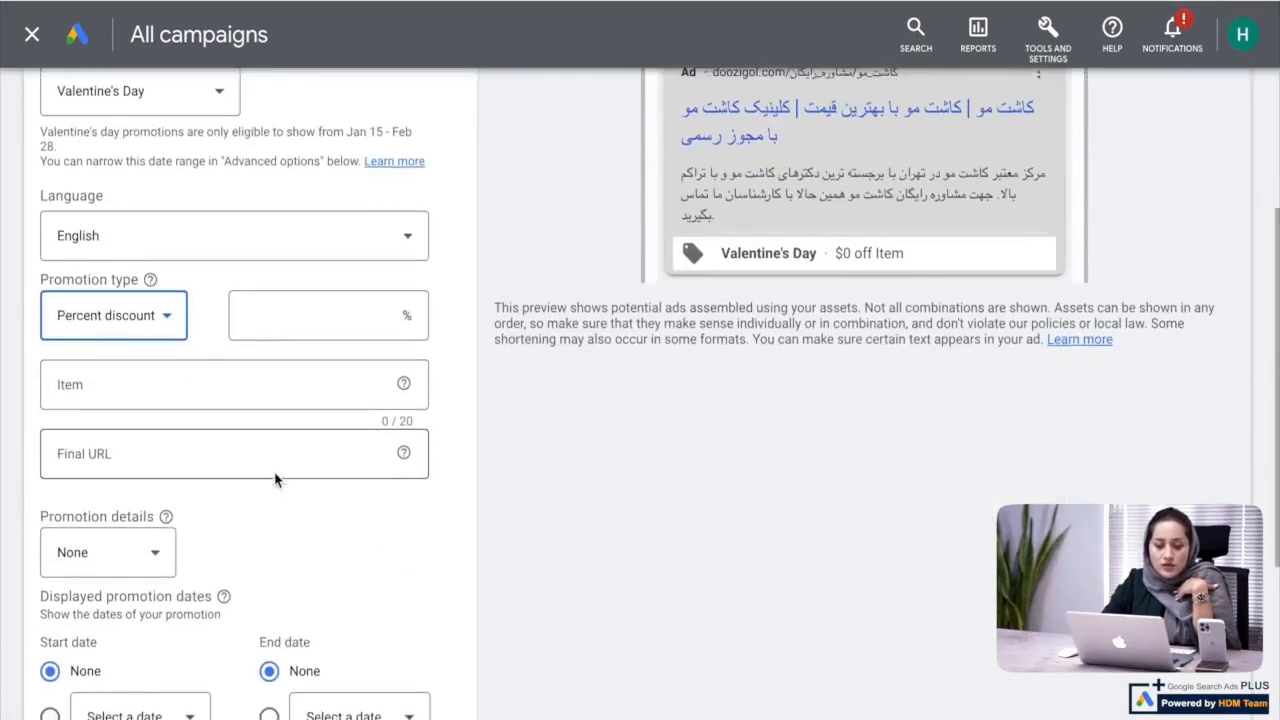
left_click(289, 332)
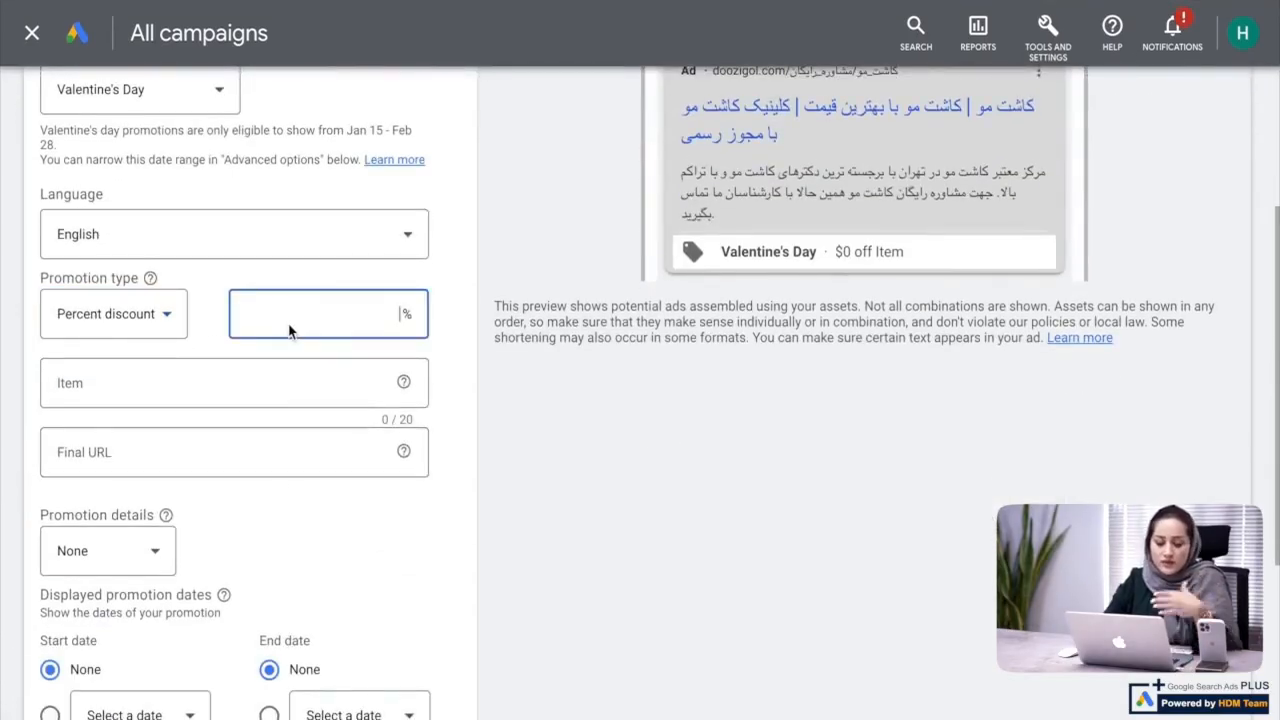
type("۲")
key("BackSpace")
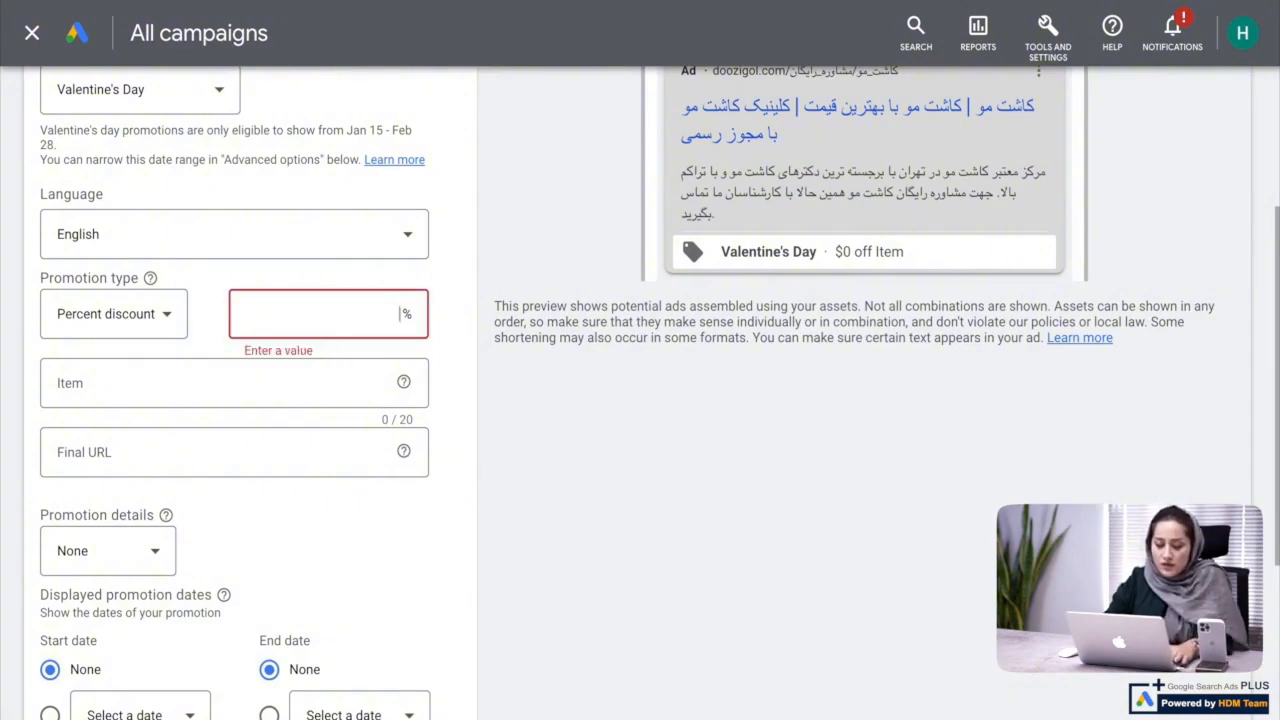
type("20")
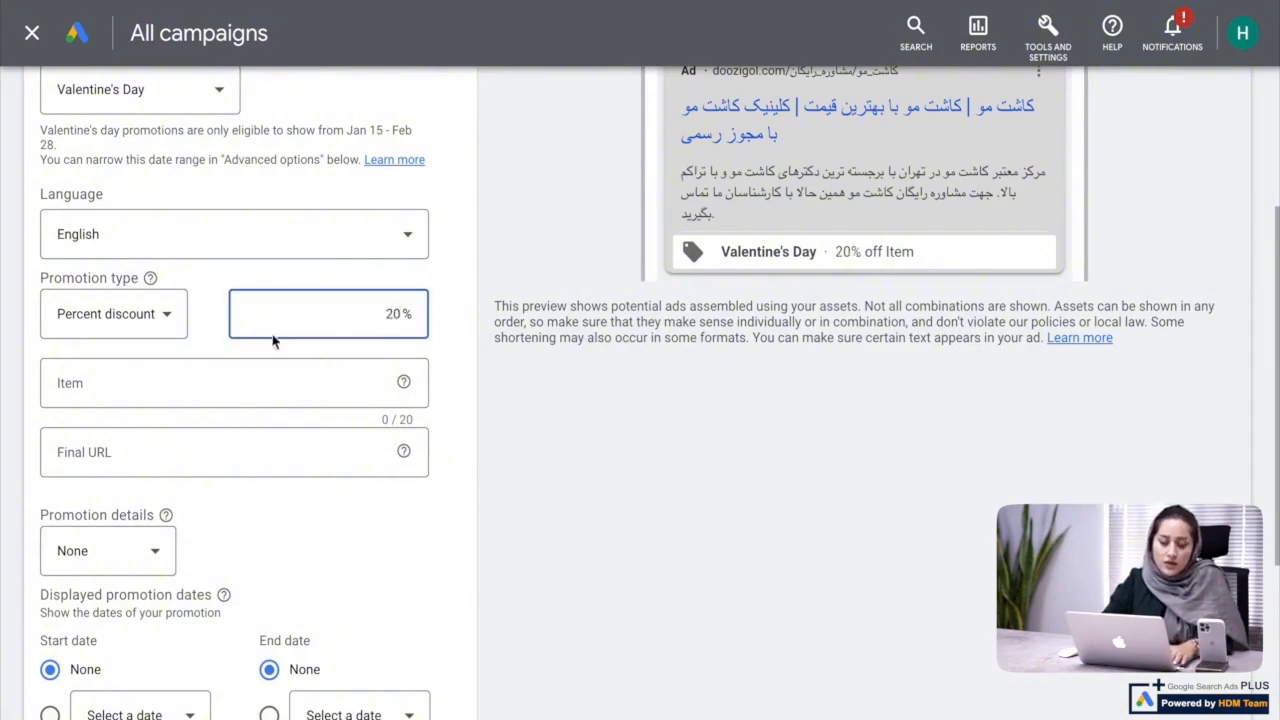
left_click(212, 382)
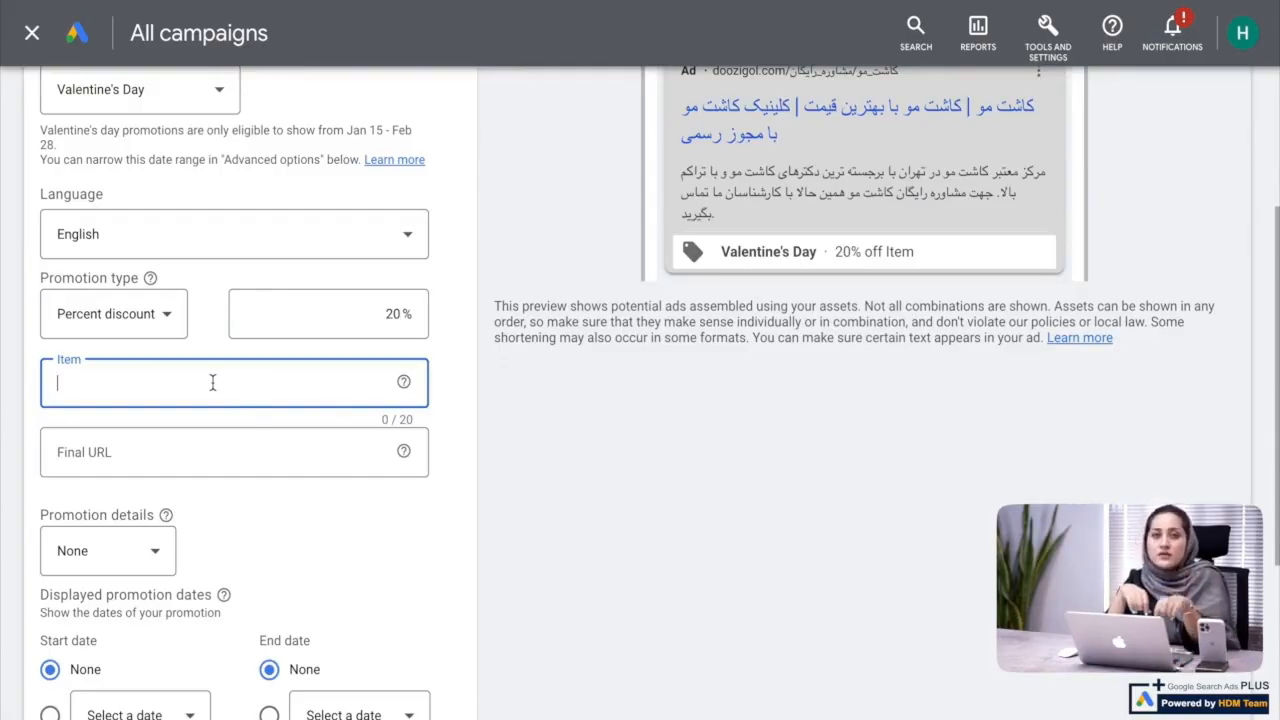
type("j")
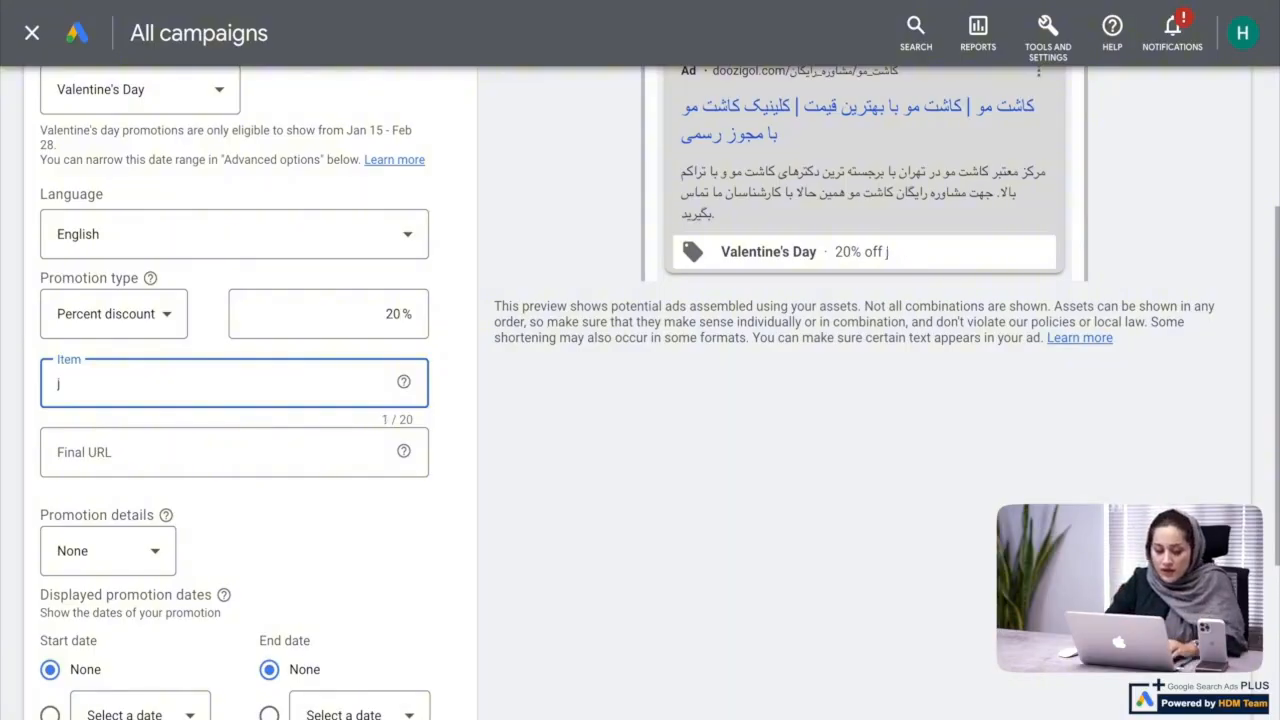
key("BackSpace")
type("به مدت")
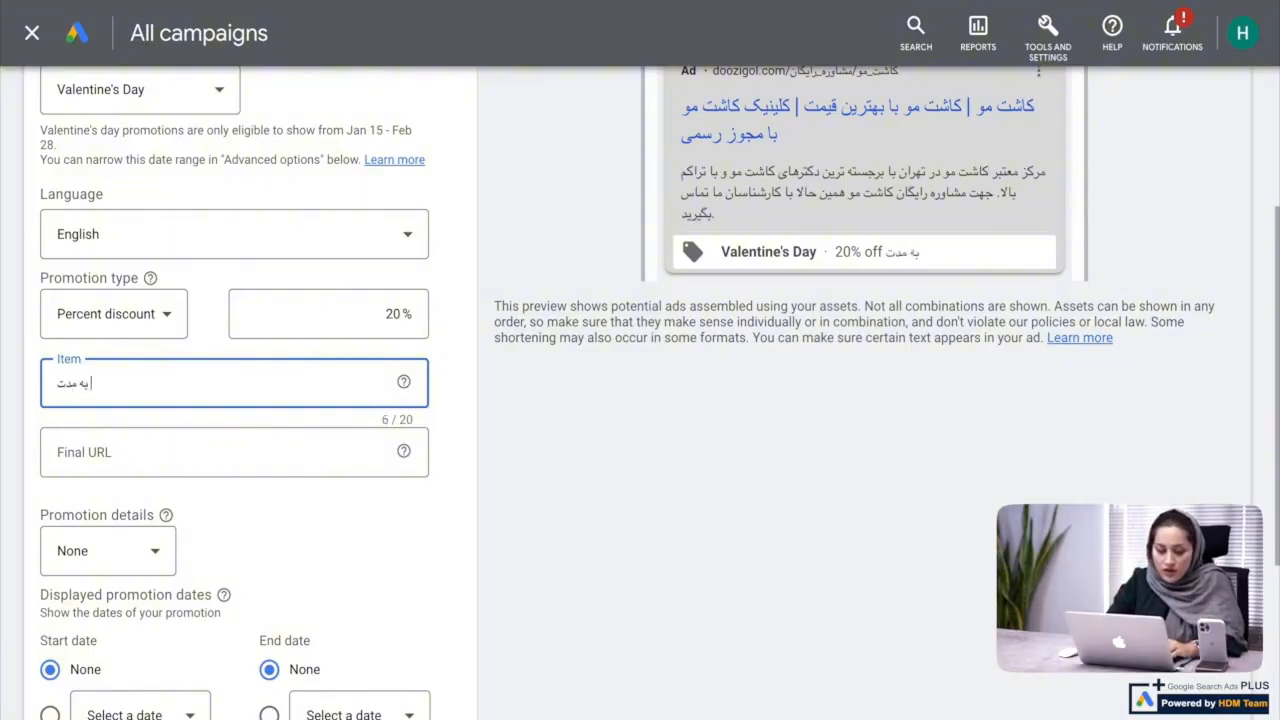
type(" محدود")
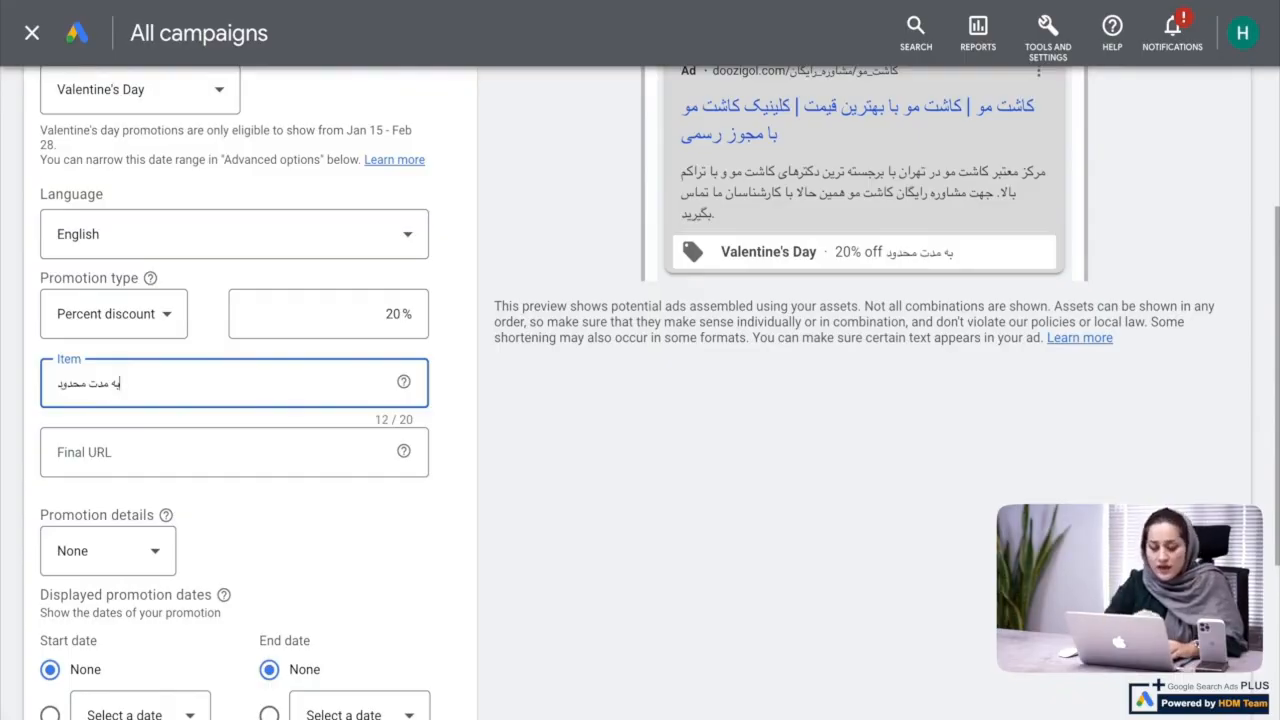
left_click(175, 472)
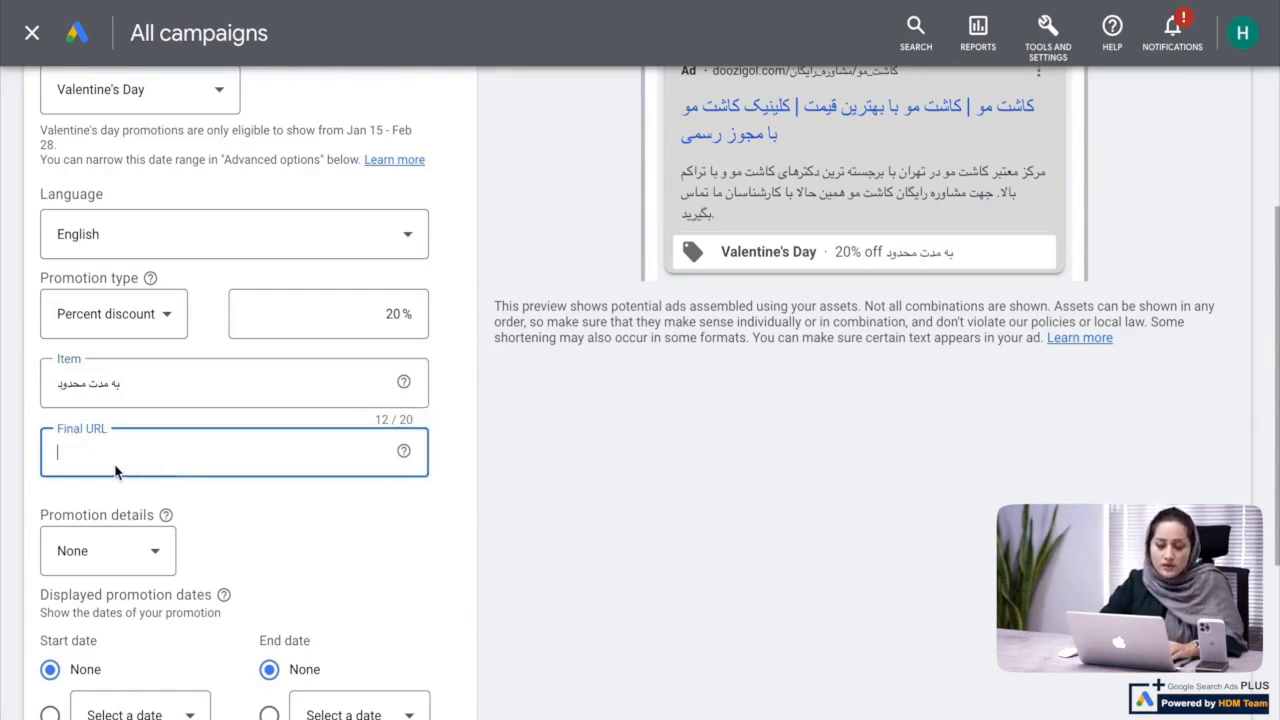
type("https://hdmarketing.org/")
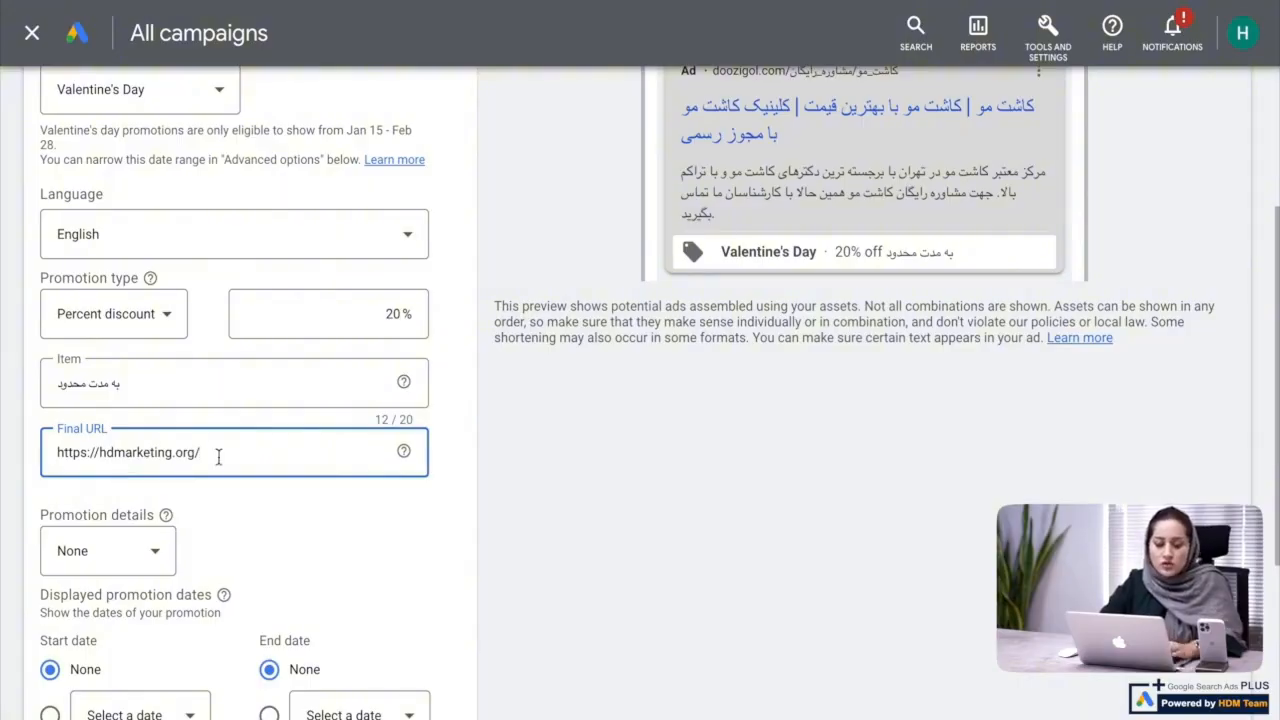
Try Promo code as the promotion details, and return the details to None
scroll(219, 455, "down", 1)
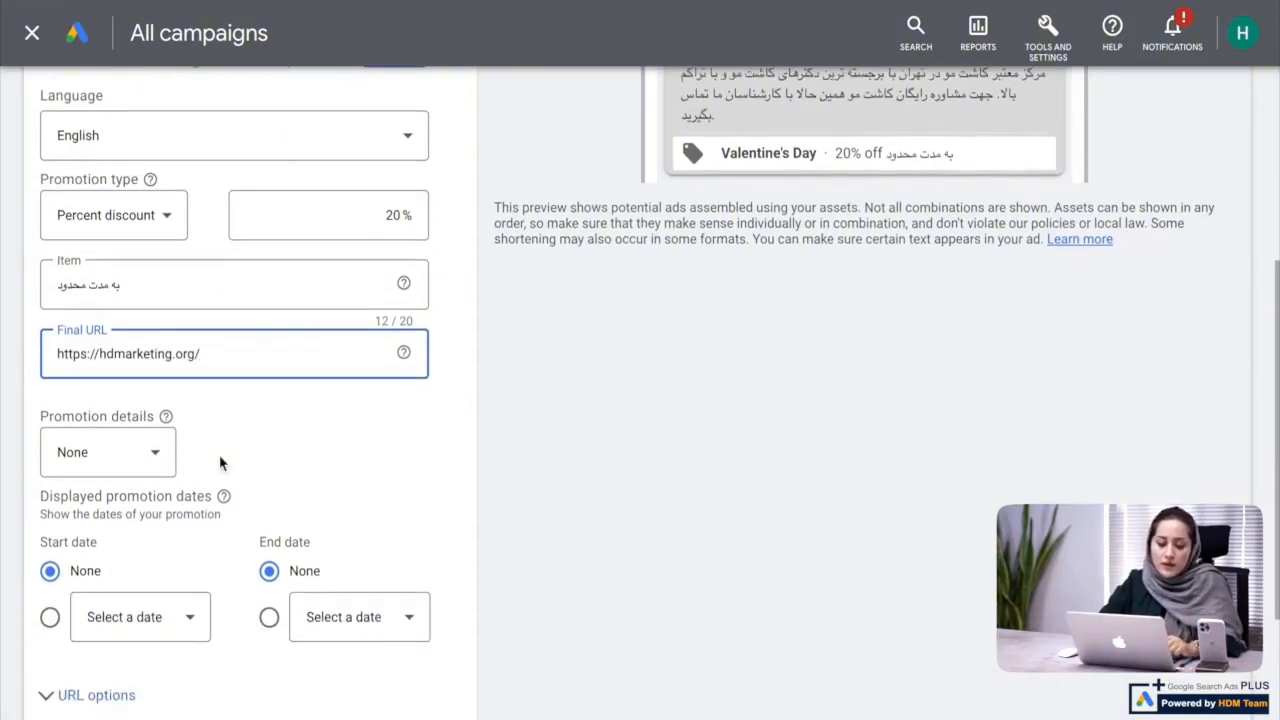
left_click(142, 453)
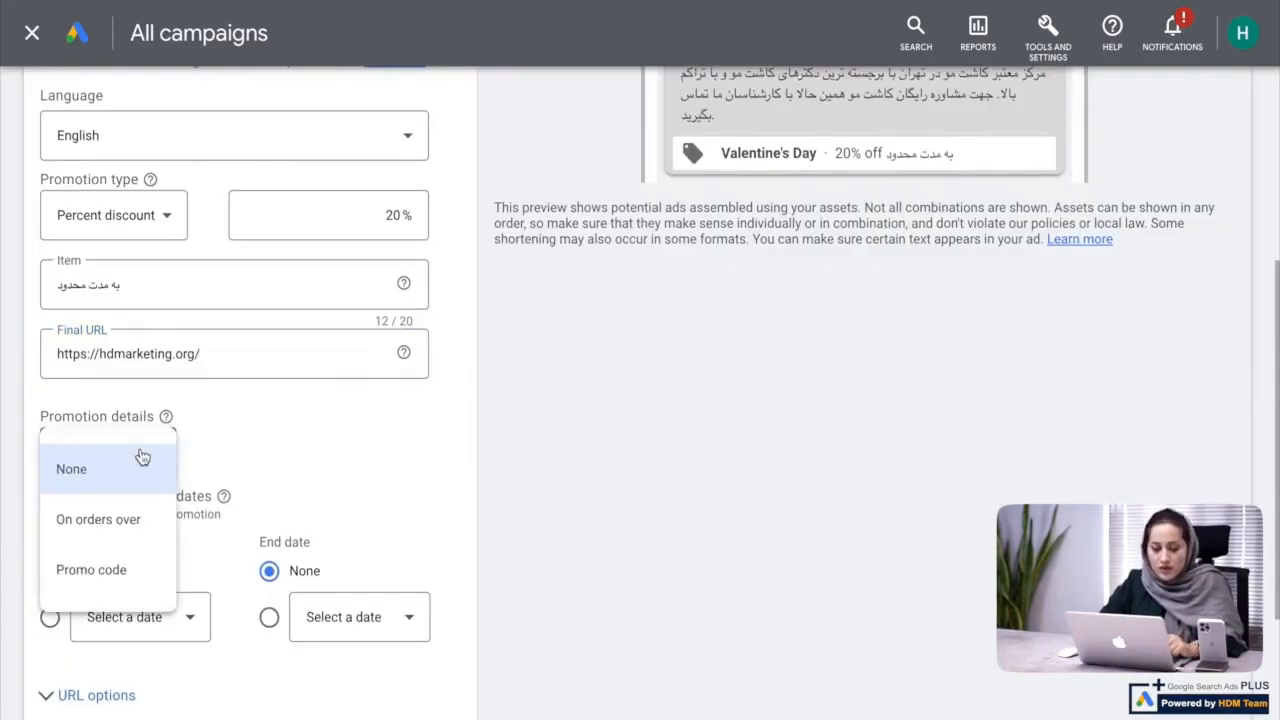
left_click(105, 576)
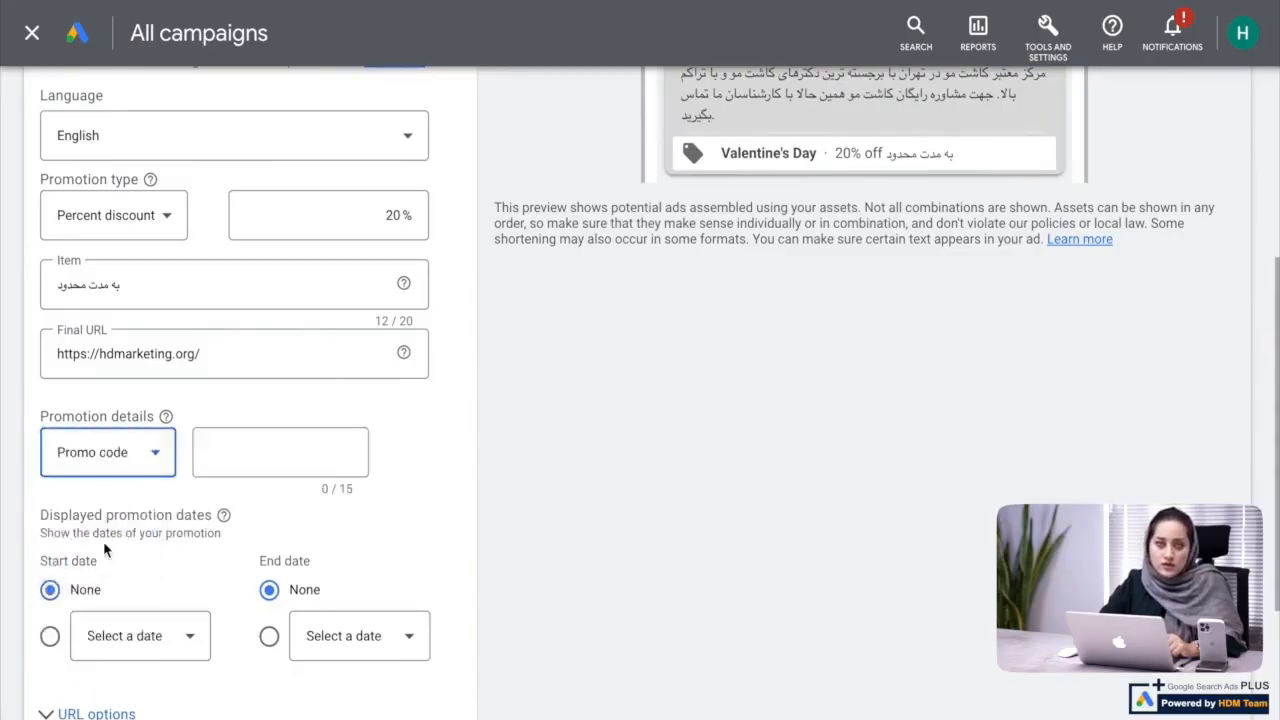
left_click(314, 455)
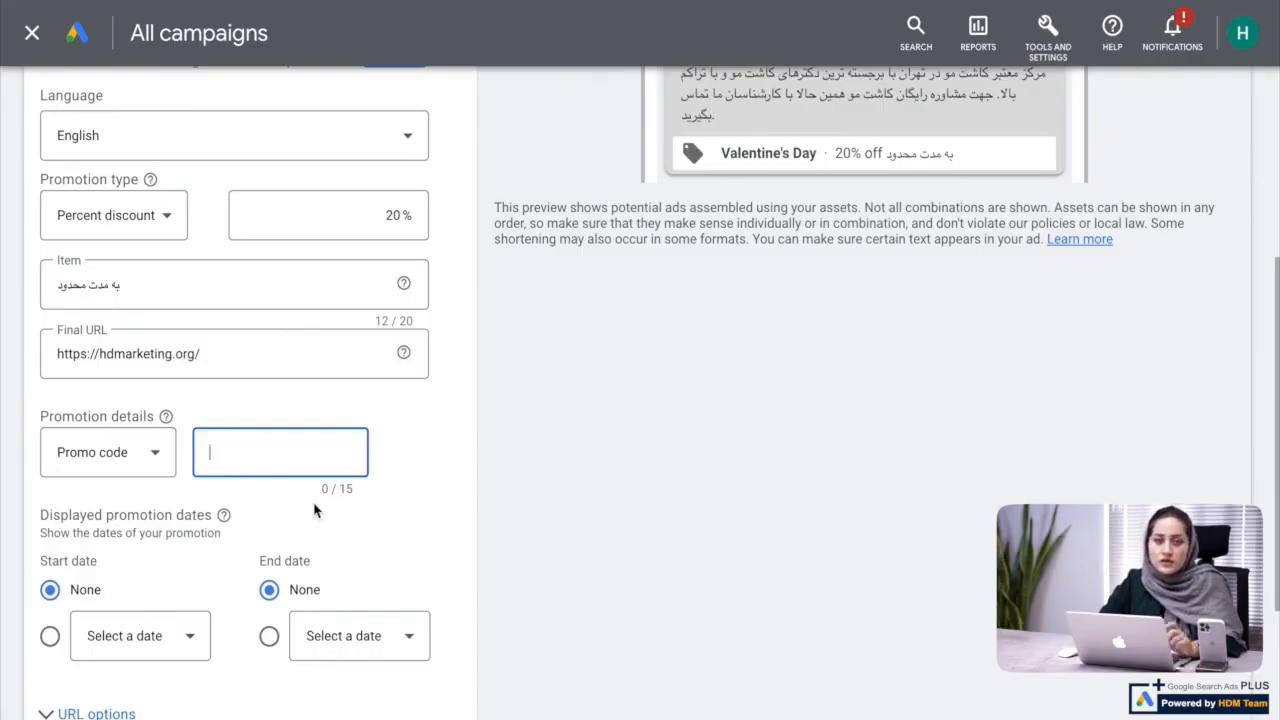
left_click(150, 466)
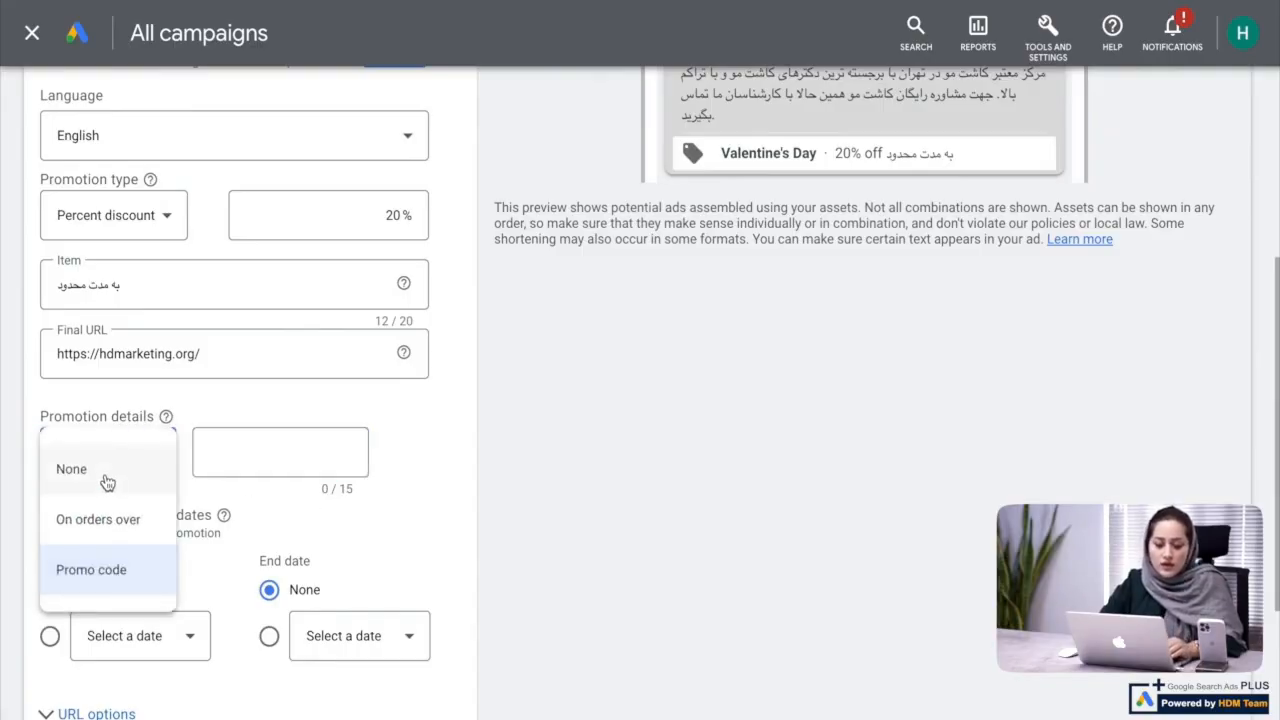
left_click(108, 470)
Set the displayed promotion dates to start Sep 1, 2022 and end Oct 5, 2022, and save the promotion extension
scroll(107, 482, "up", 3)
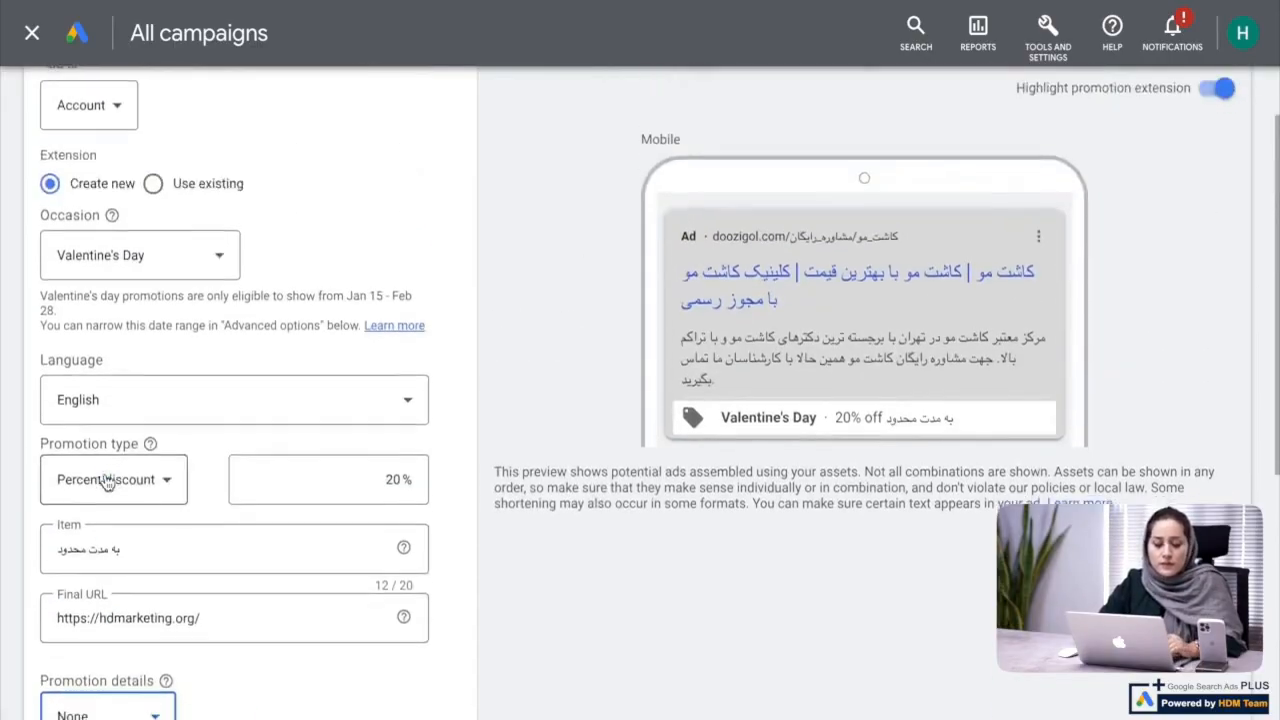
scroll(107, 482, "down", 5)
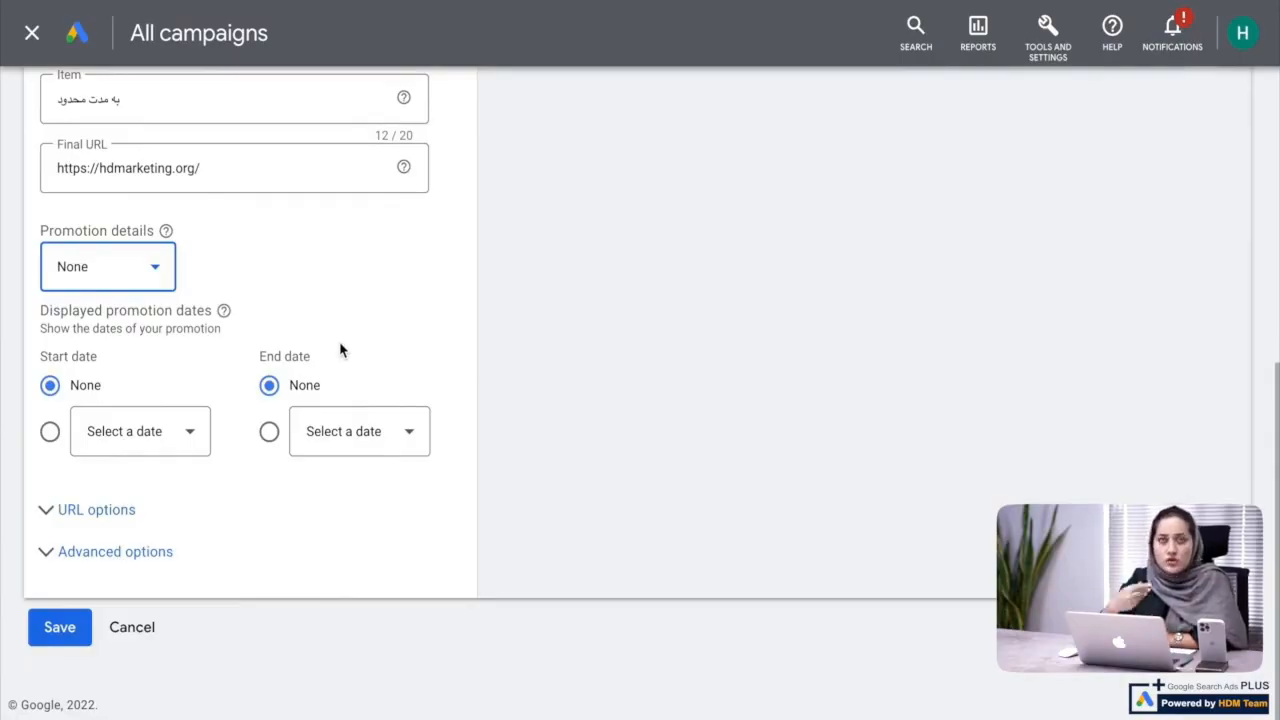
left_click(143, 449)
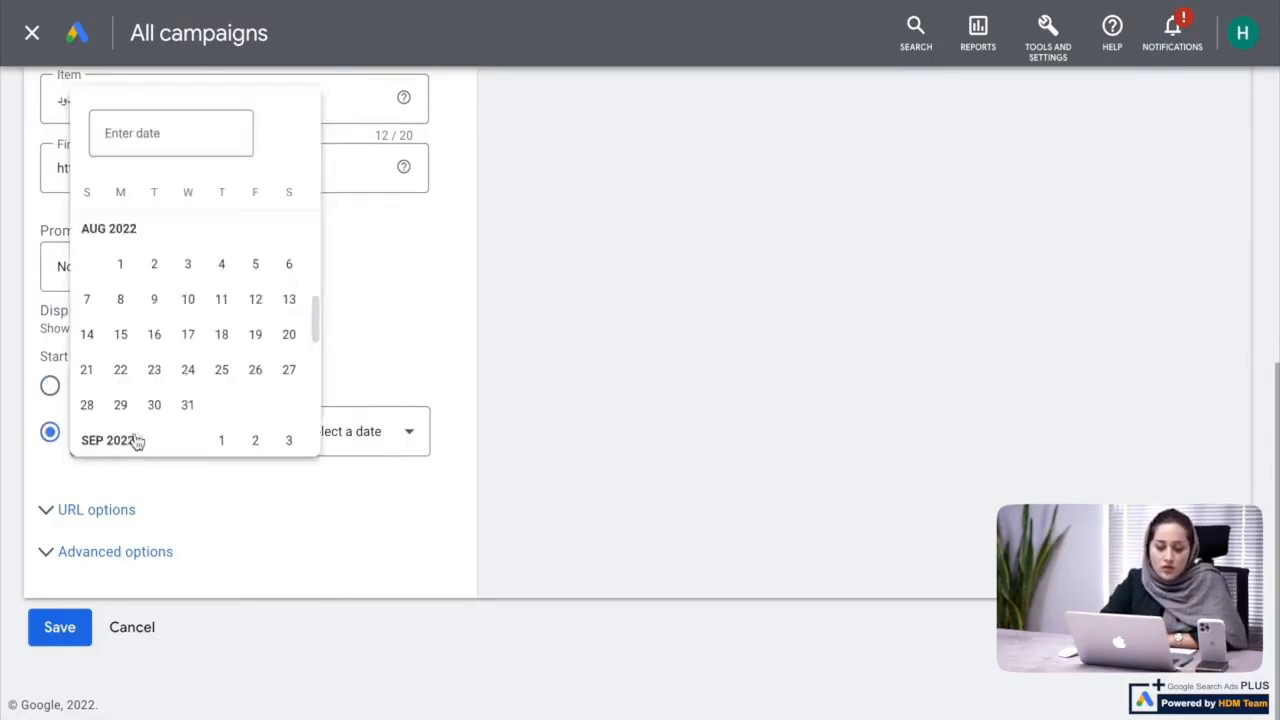
scroll(200, 403, "down", 1)
scroll(200, 403, "down", 1)
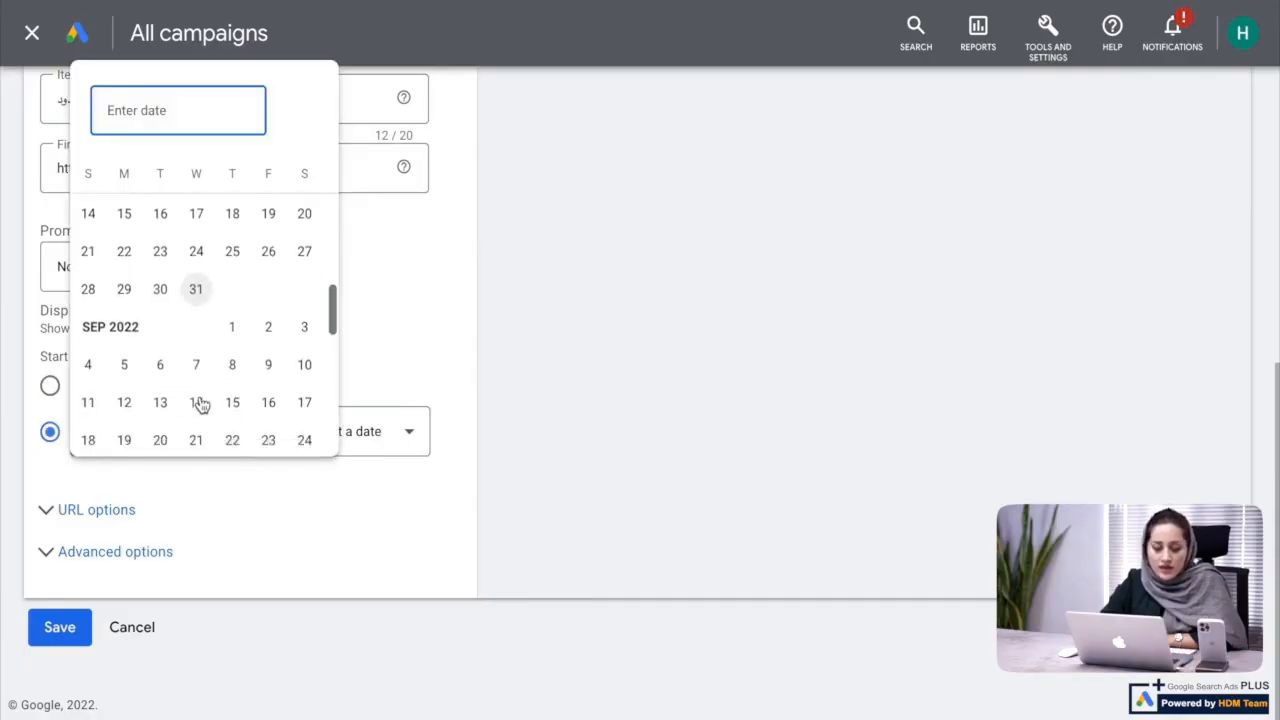
left_click(231, 332)
left_click(328, 423)
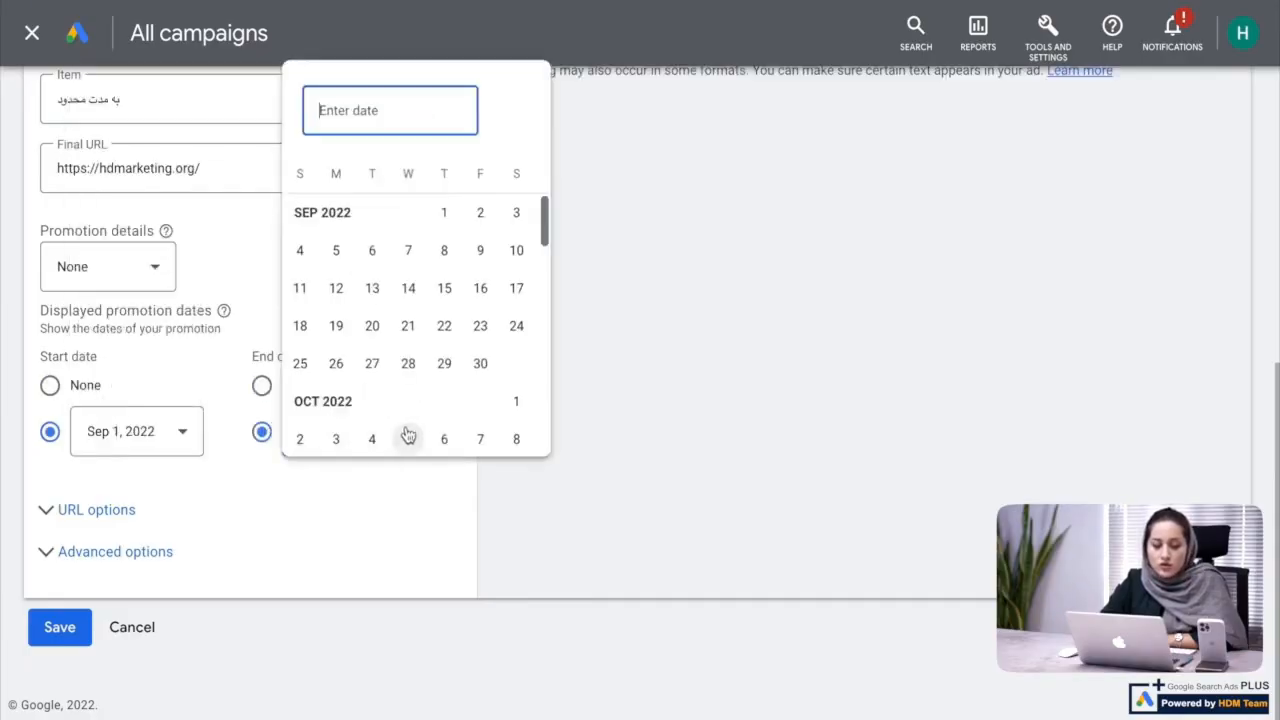
left_click(408, 436)
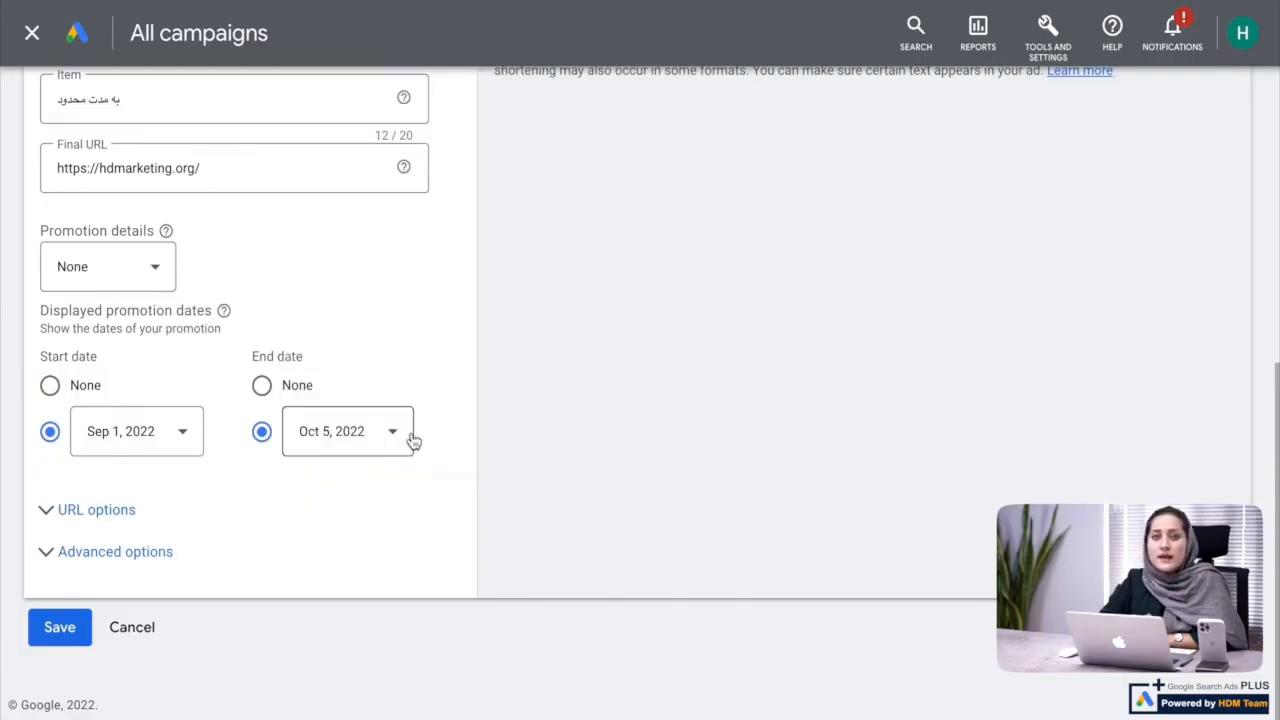
left_click(70, 628)
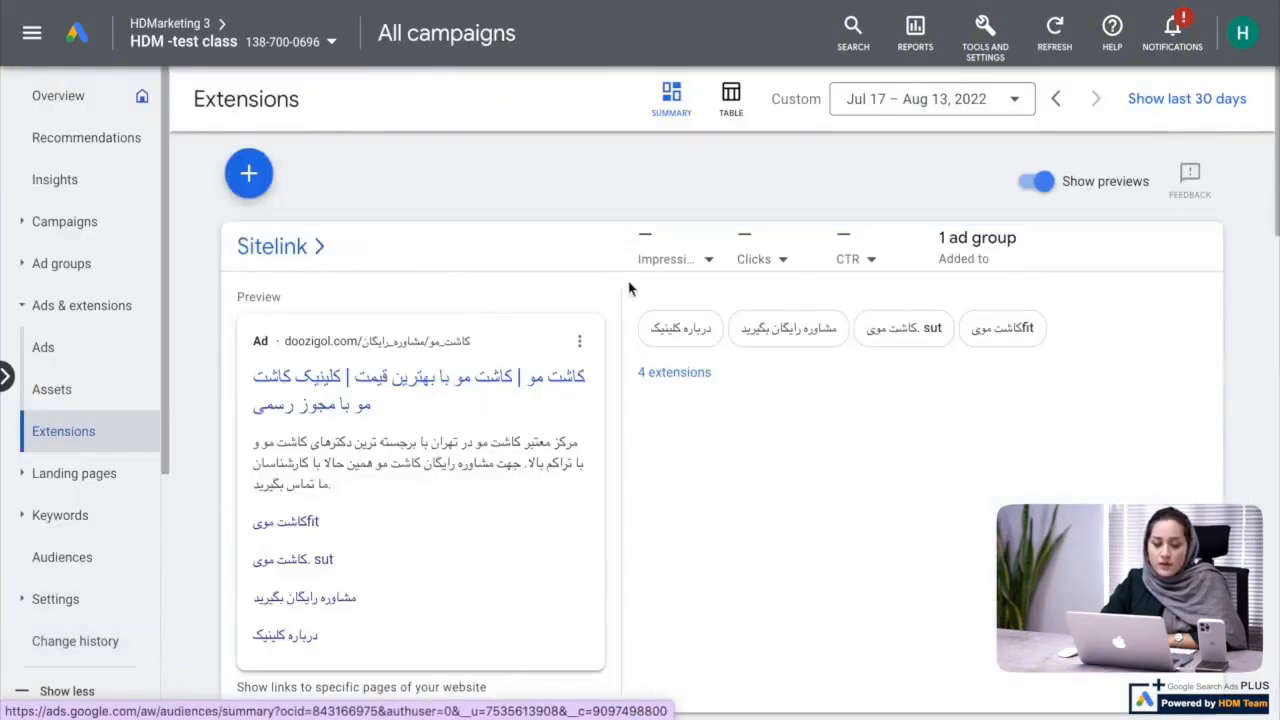
Find the Valentine's Day promotion in the extensions overview and open it for editing
scroll(628, 285, "down", 10)
scroll(628, 288, "up", 4)
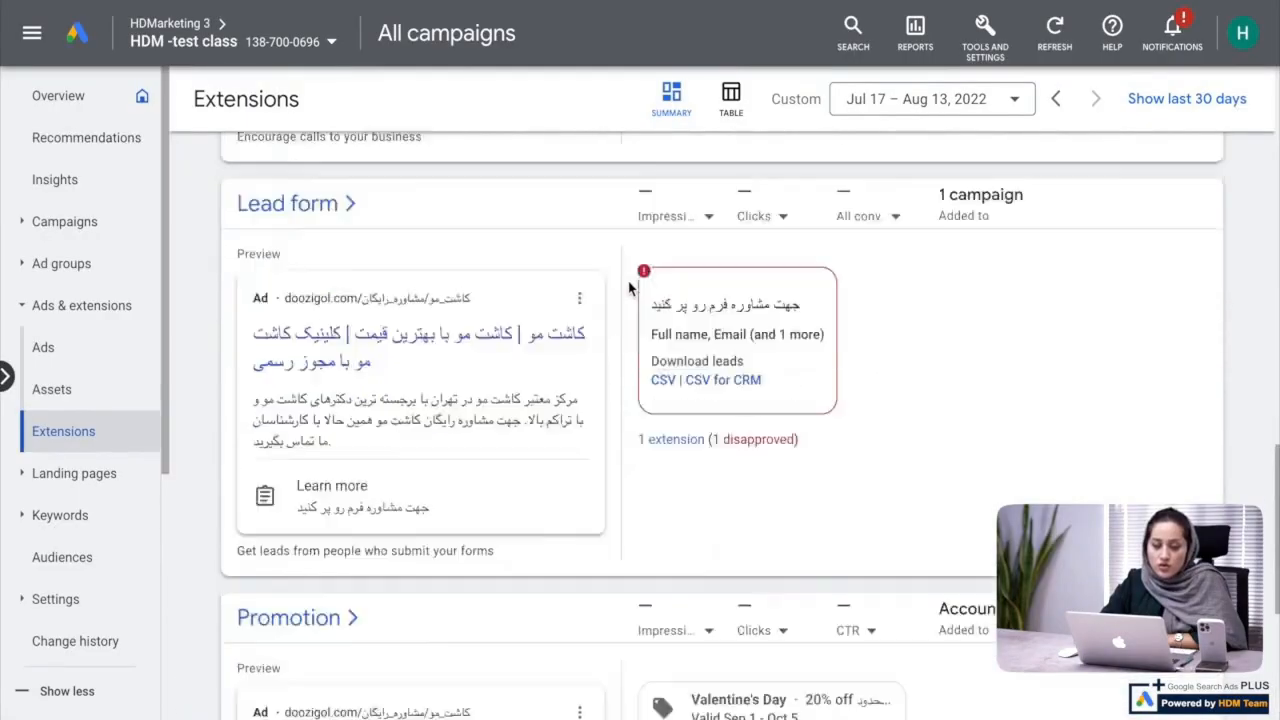
scroll(628, 288, "down", 4)
left_click(664, 348)
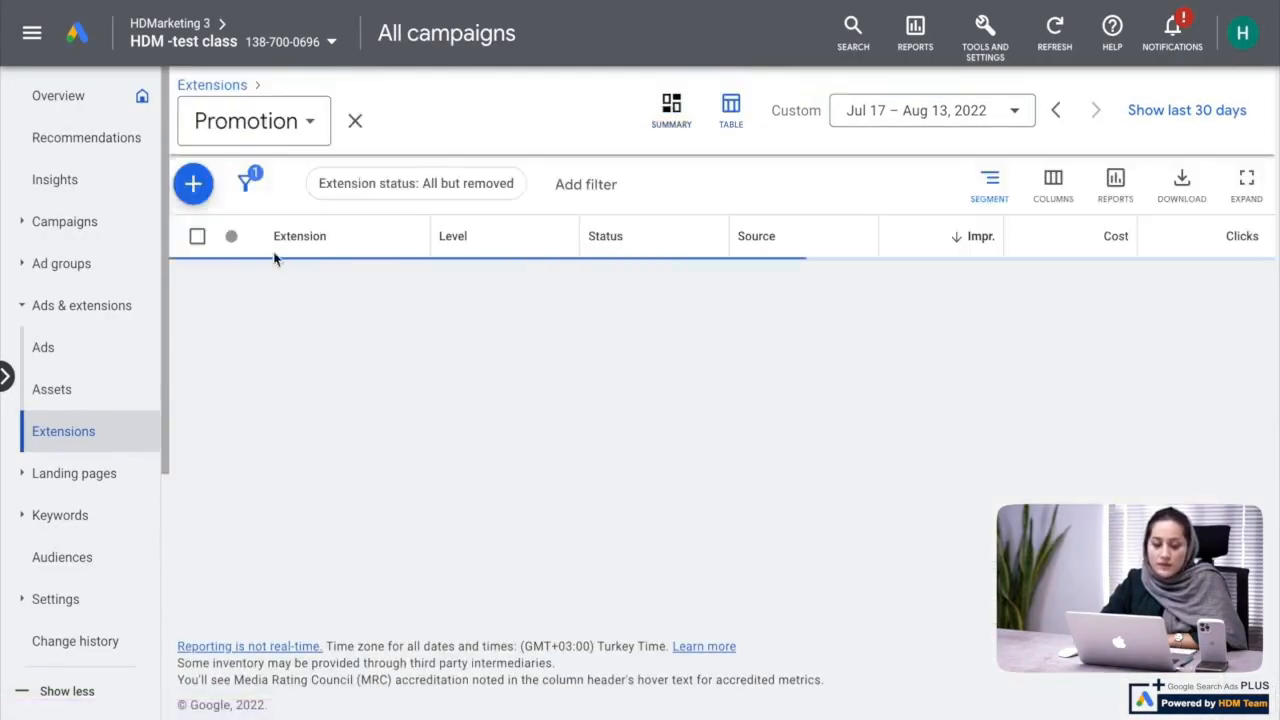
left_click(420, 333)
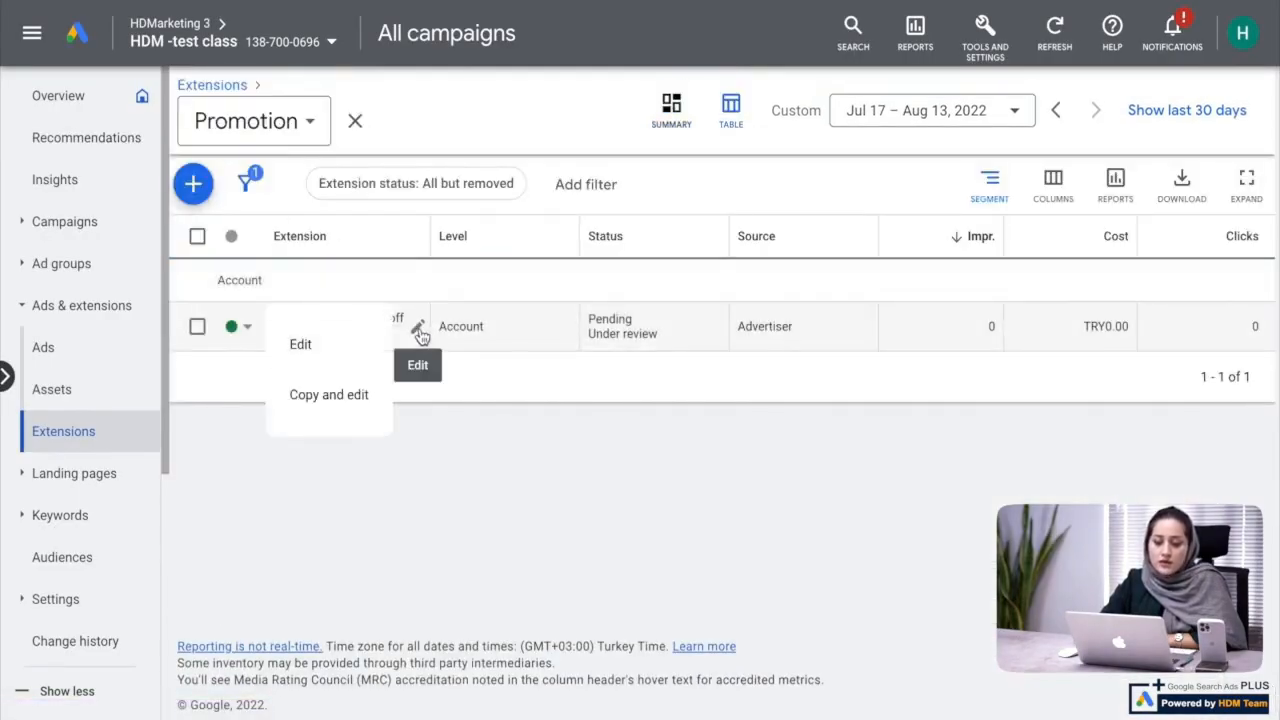
left_click(362, 352)
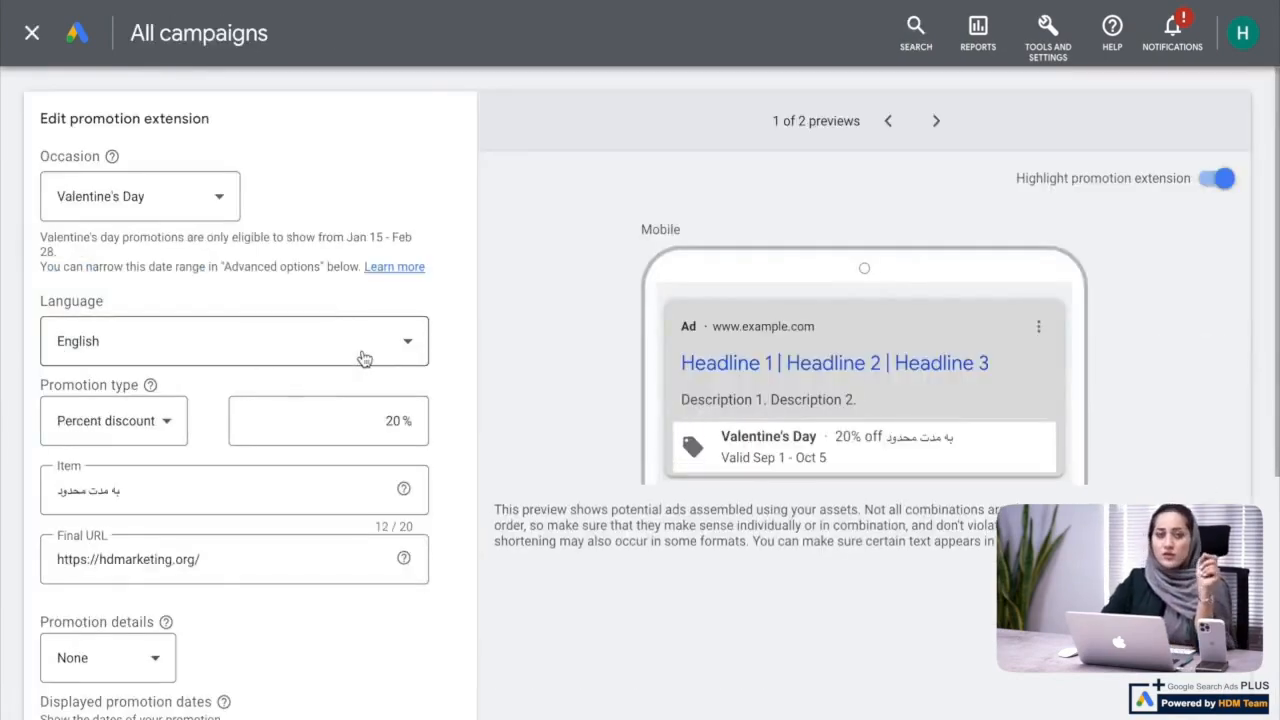
Change the promotion type to Up to percent discount and save the edited promotion extension
scroll(122, 328, "down", 1)
left_click(122, 330)
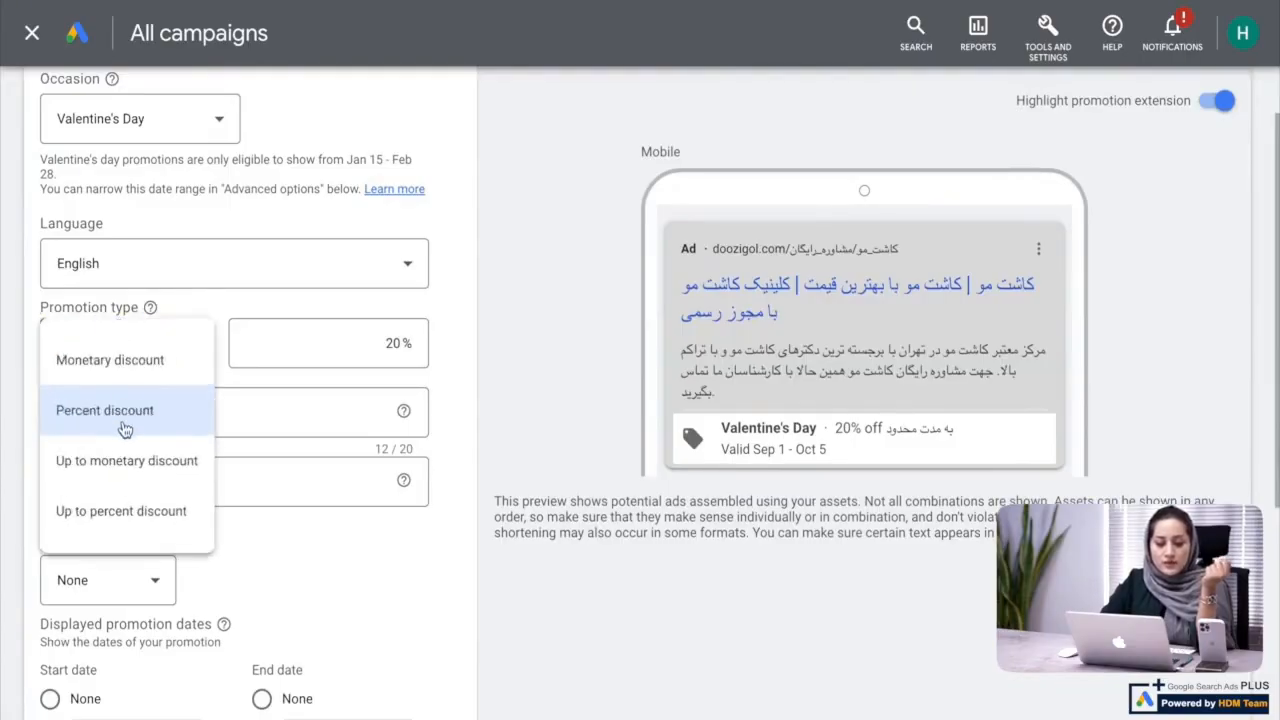
left_click(107, 520)
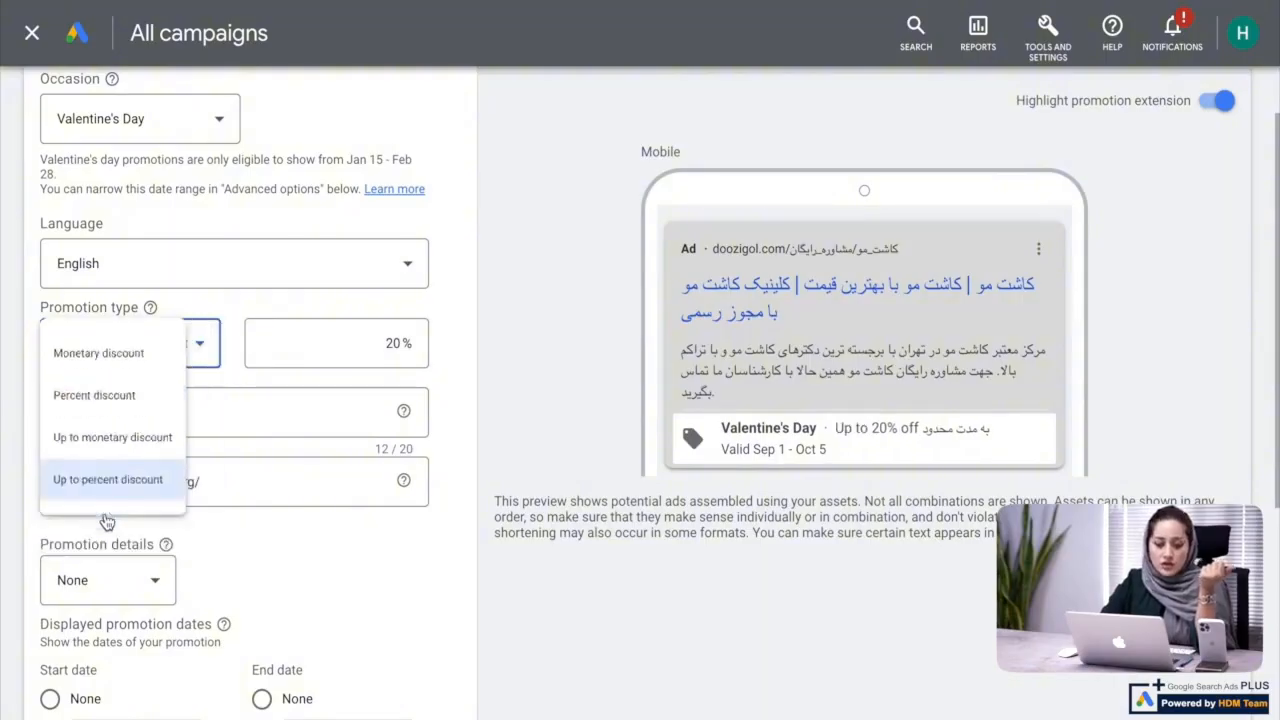
scroll(355, 440, "down", 2)
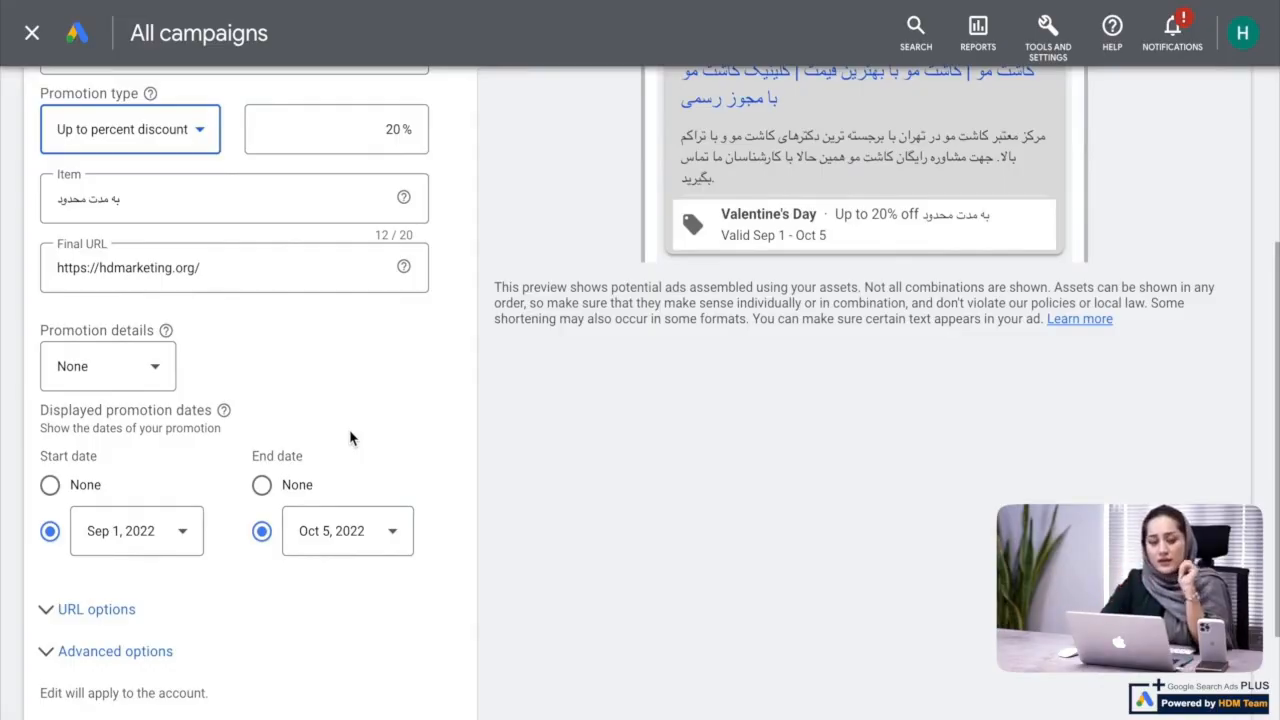
scroll(350, 437, "down", 2)
left_click(66, 634)
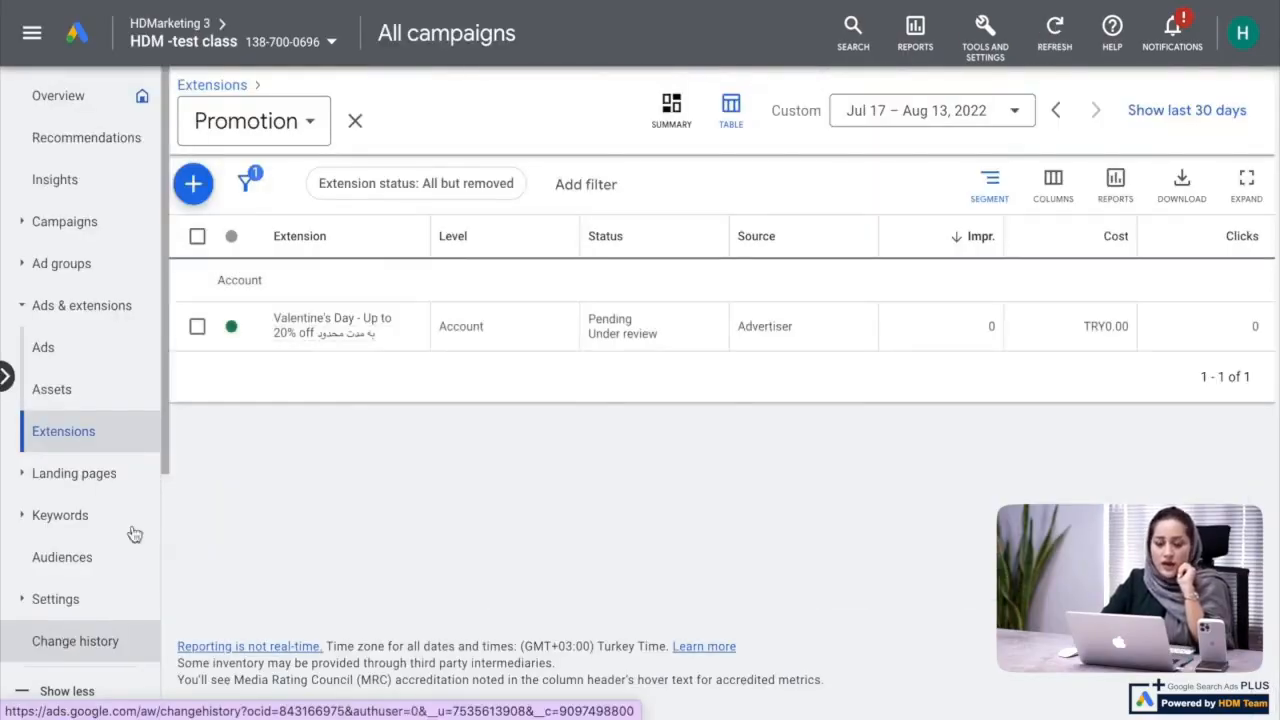
Return to the extensions overview and start a new price extension
left_click(355, 121)
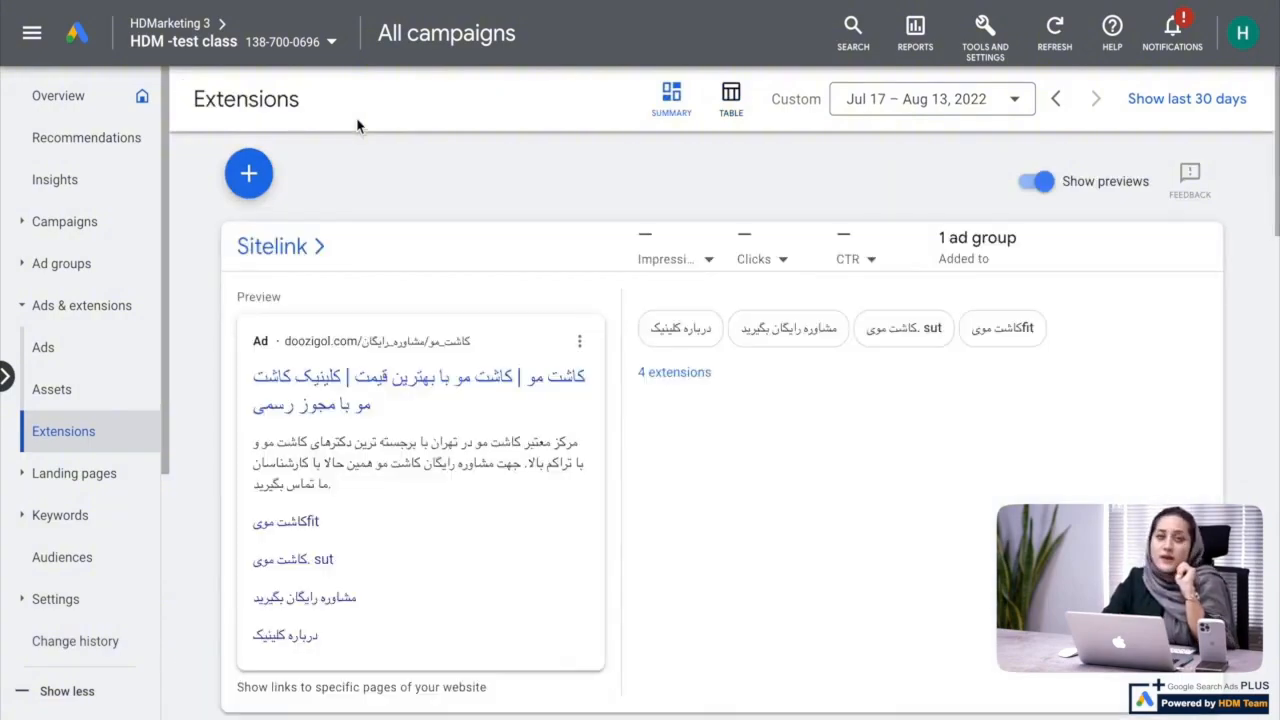
left_click(249, 173)
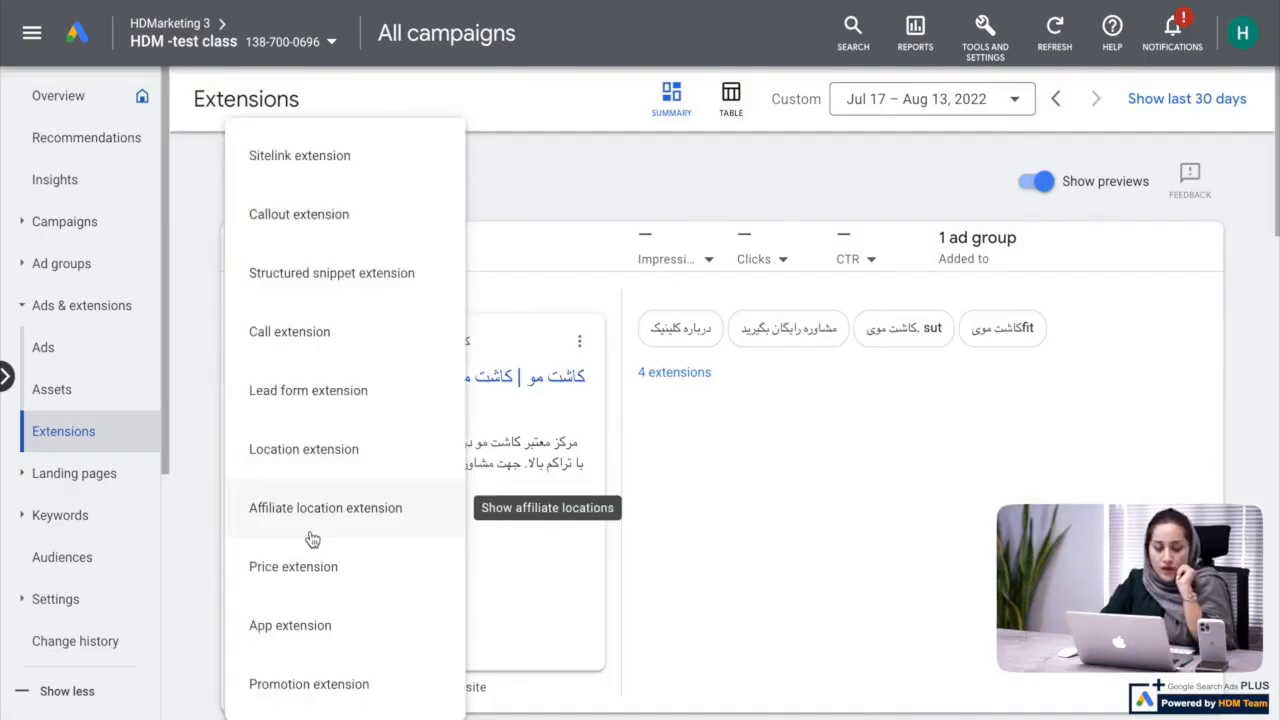
left_click(345, 573)
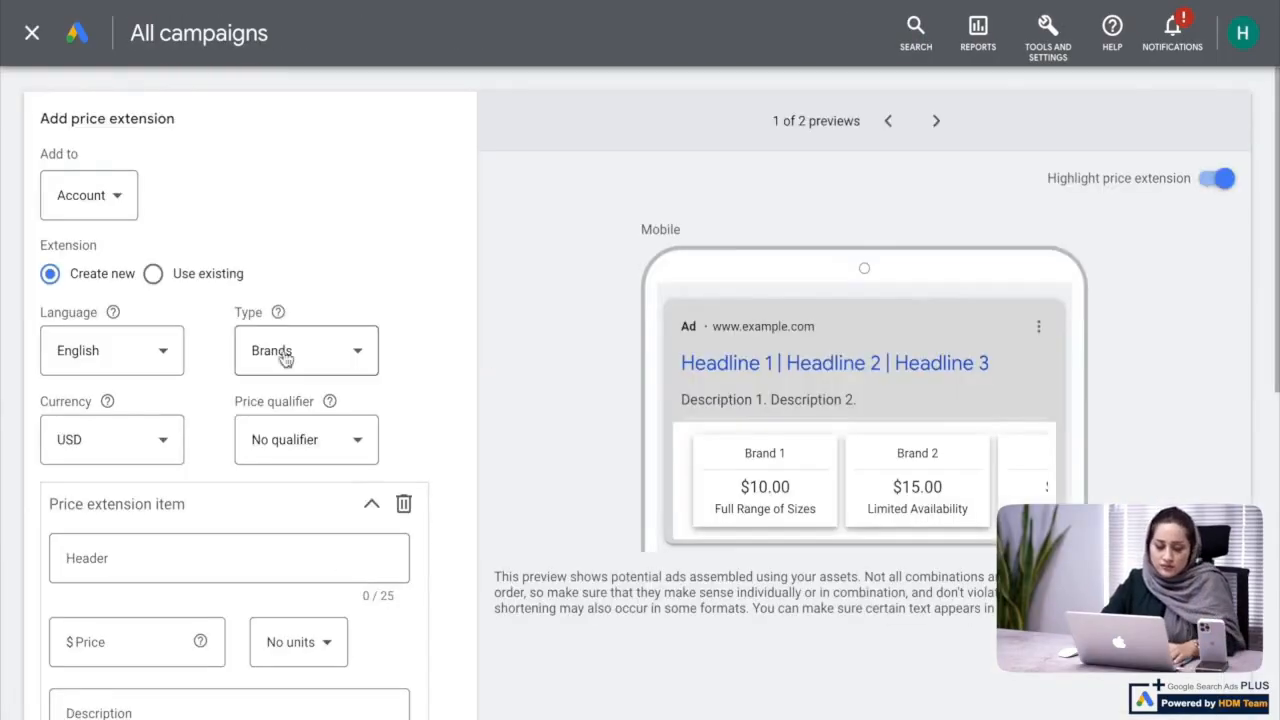
scroll(826, 452, "down", 1)
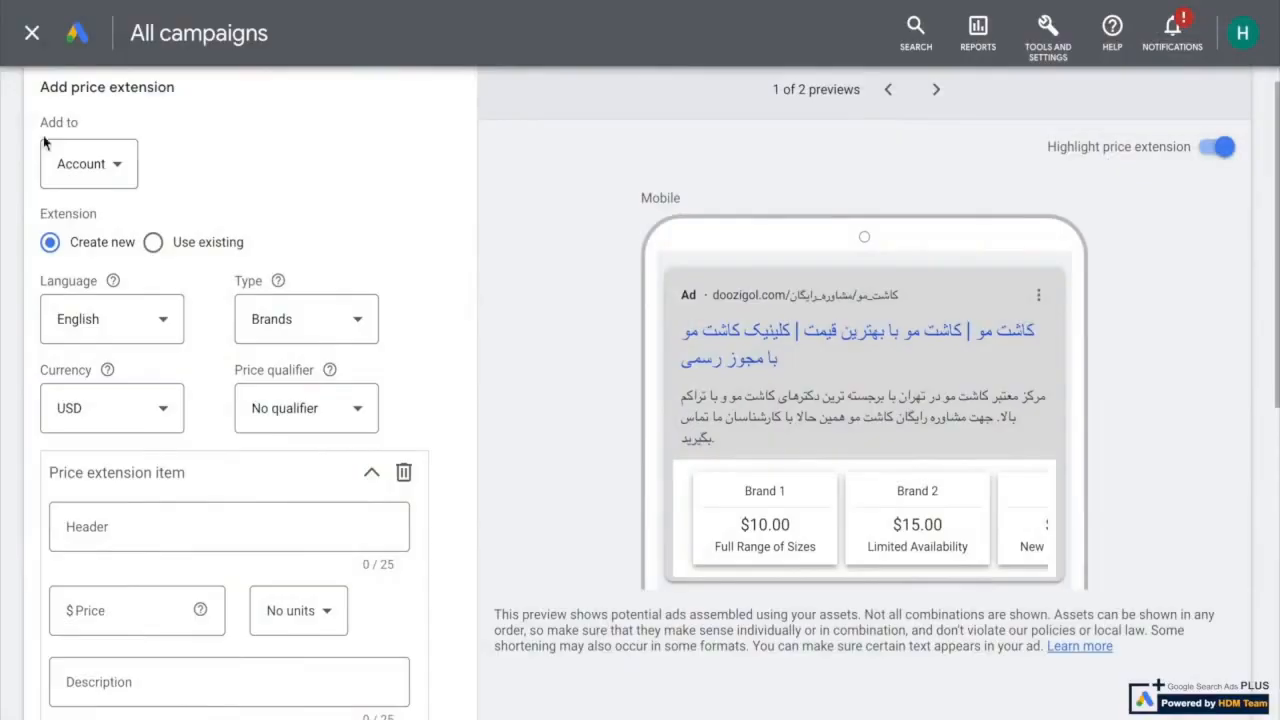
Check the level and language choices offered for the price extension, closing each list without a new selection
left_click(86, 163)
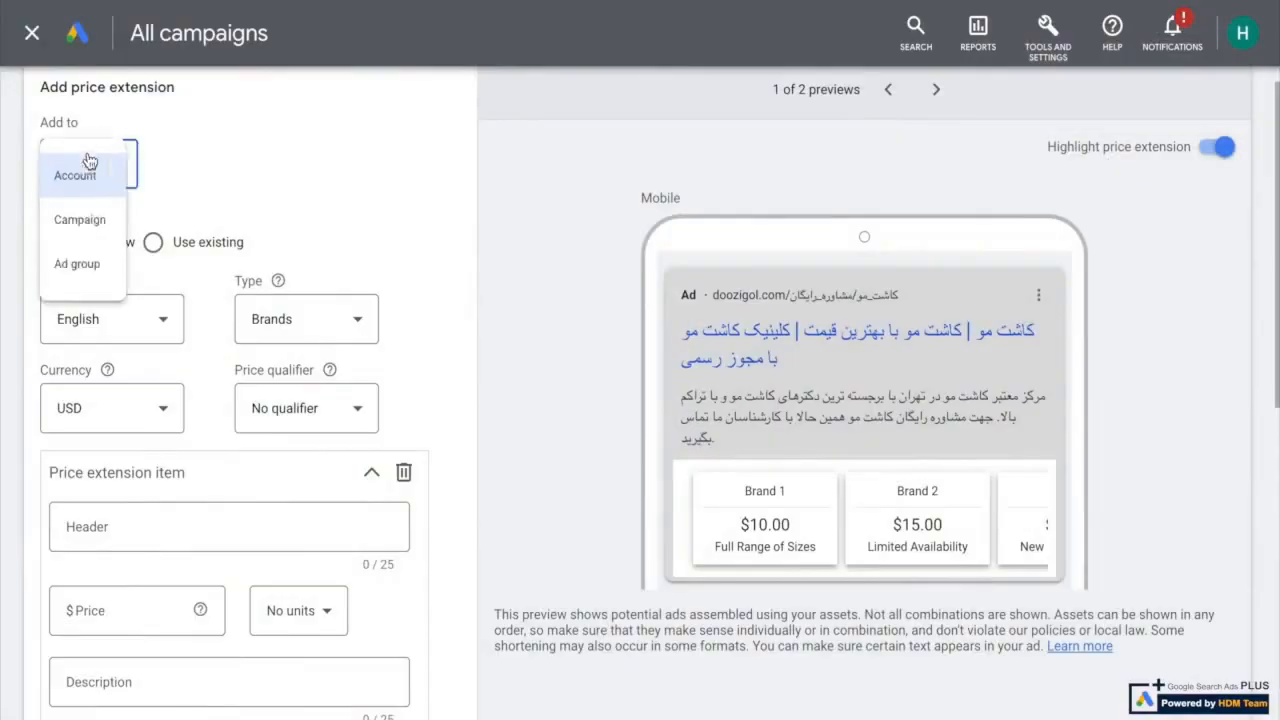
left_click(231, 200)
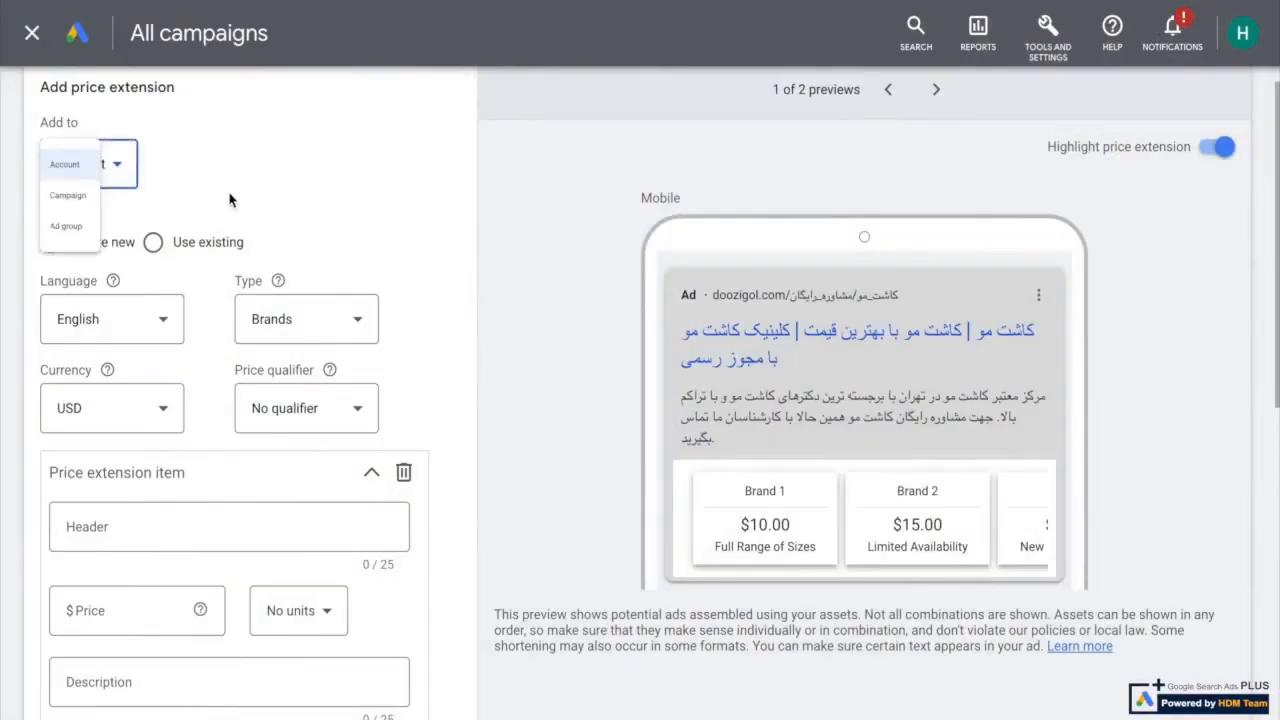
left_click(145, 318)
left_click(368, 245)
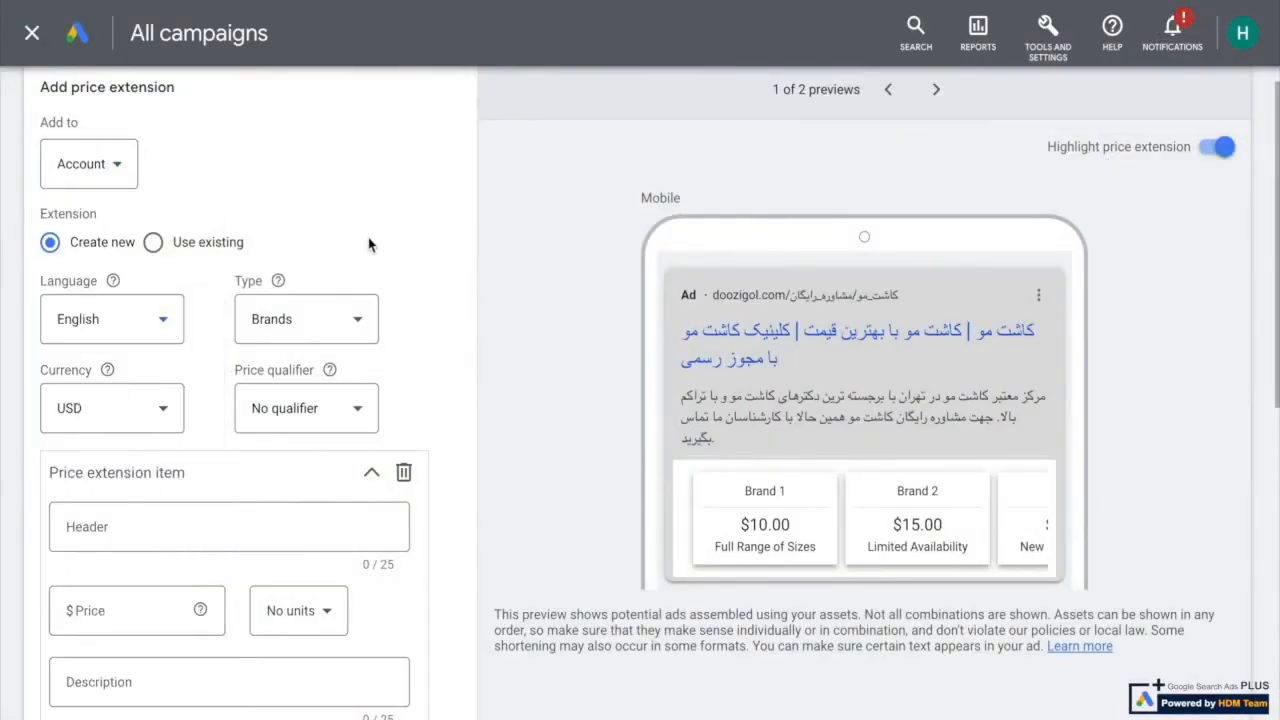
Try Services as the price extension type, and return the type to Brands
left_click(328, 316)
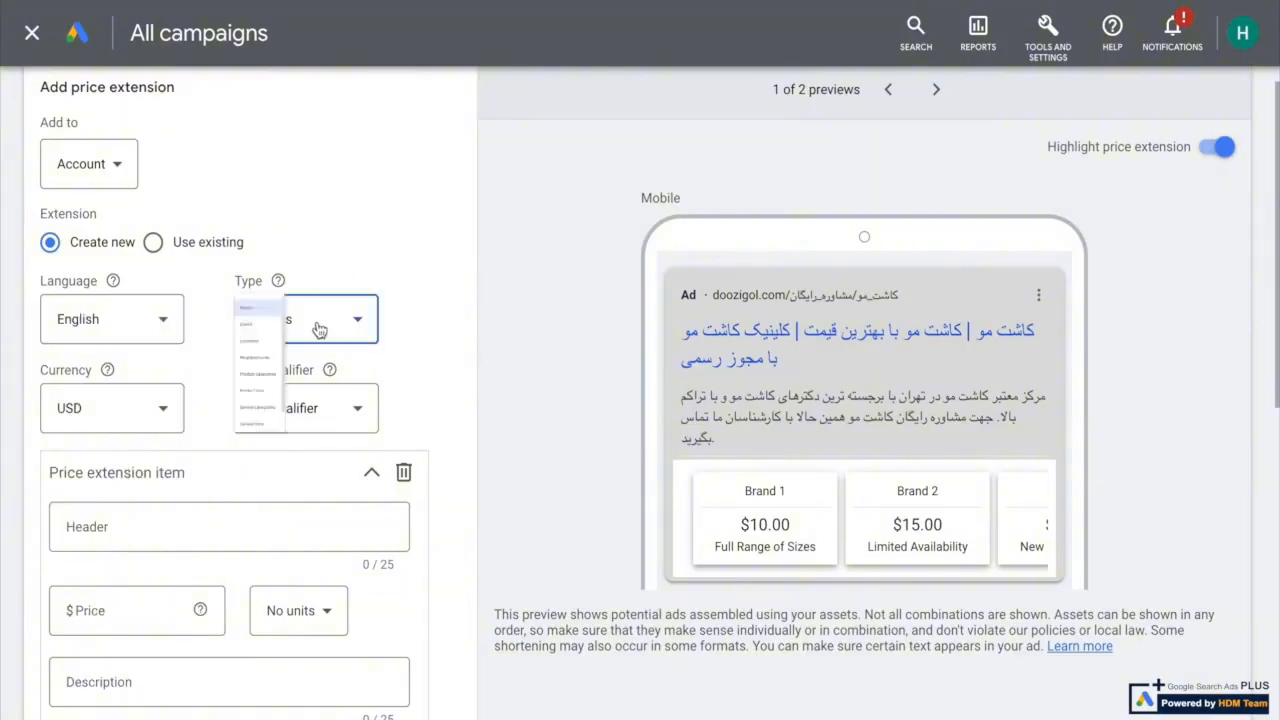
scroll(338, 367, "down", 1)
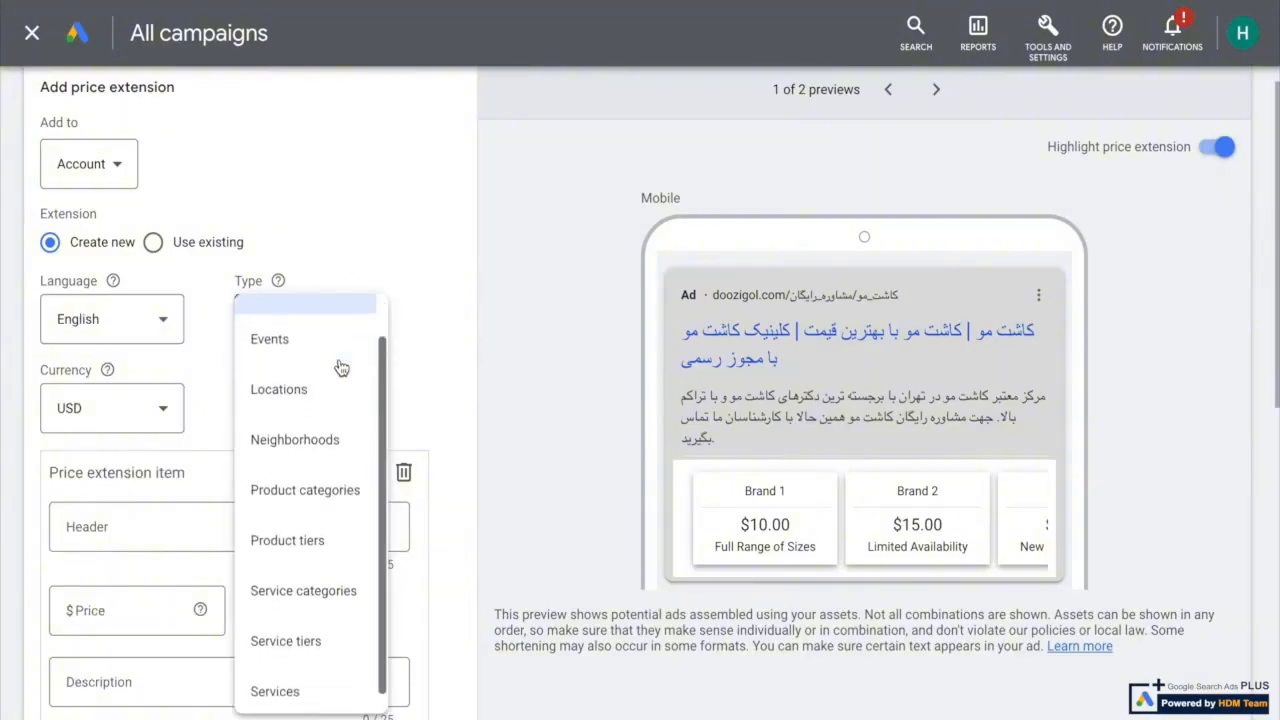
scroll(338, 404, "down", 1)
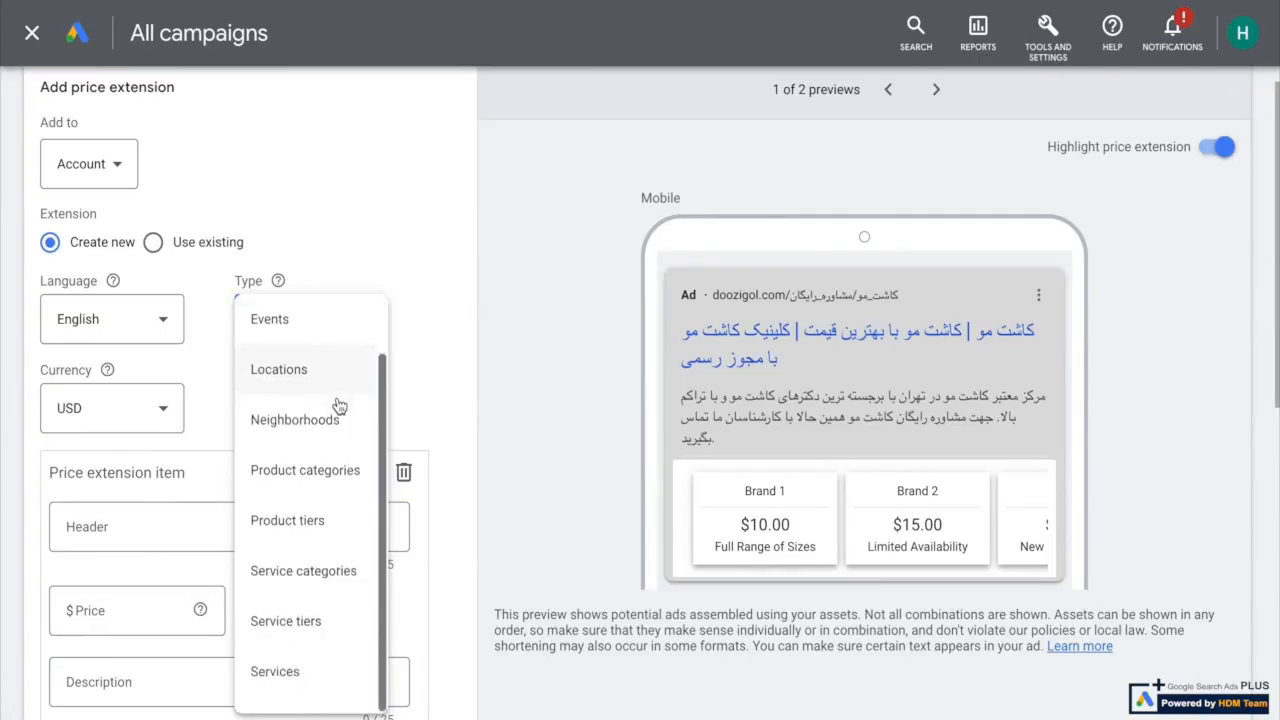
left_click(296, 667)
left_click(316, 321)
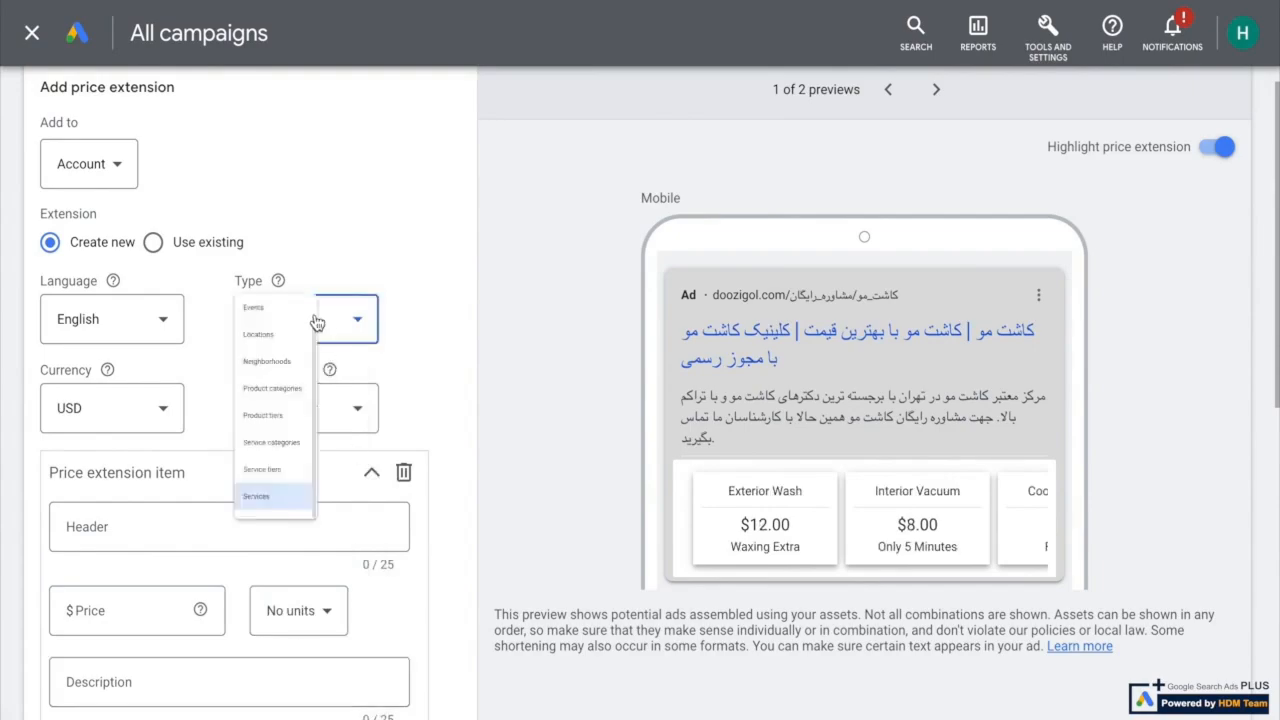
scroll(334, 531, "up", 2)
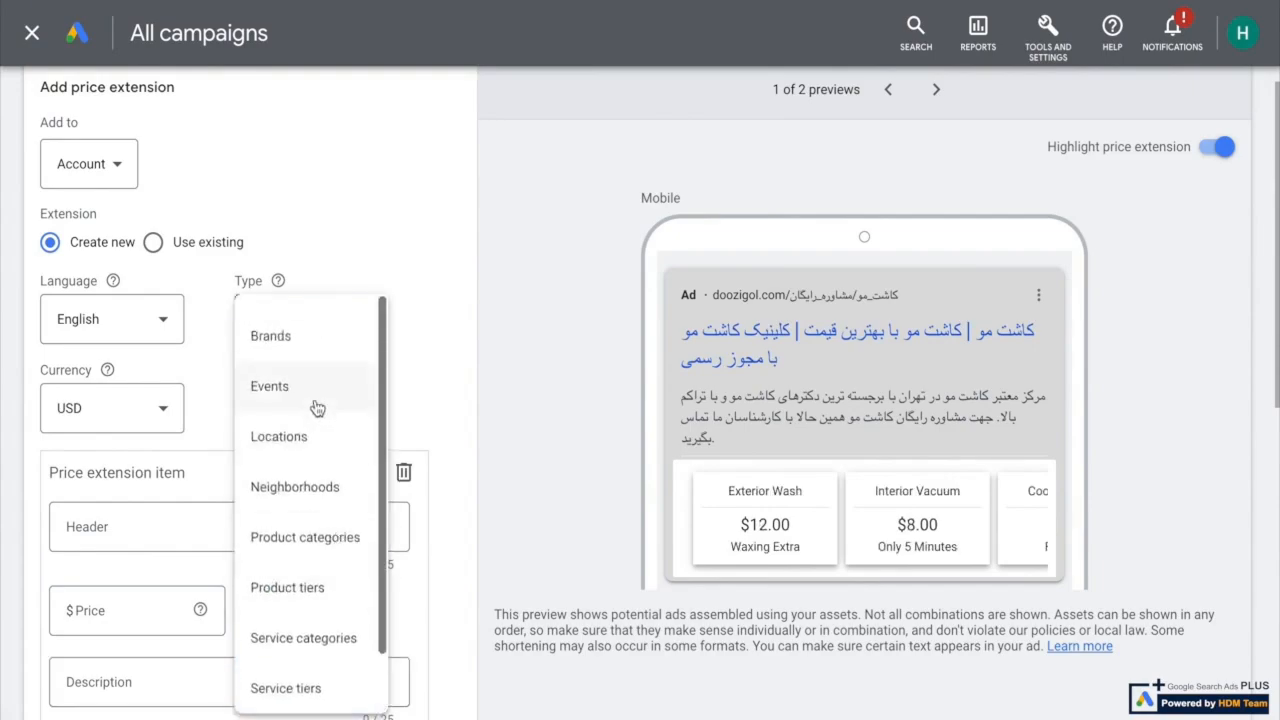
left_click(286, 337)
Try Events as the price extension type, look through the other types, and return the type to Brands
left_click(281, 320)
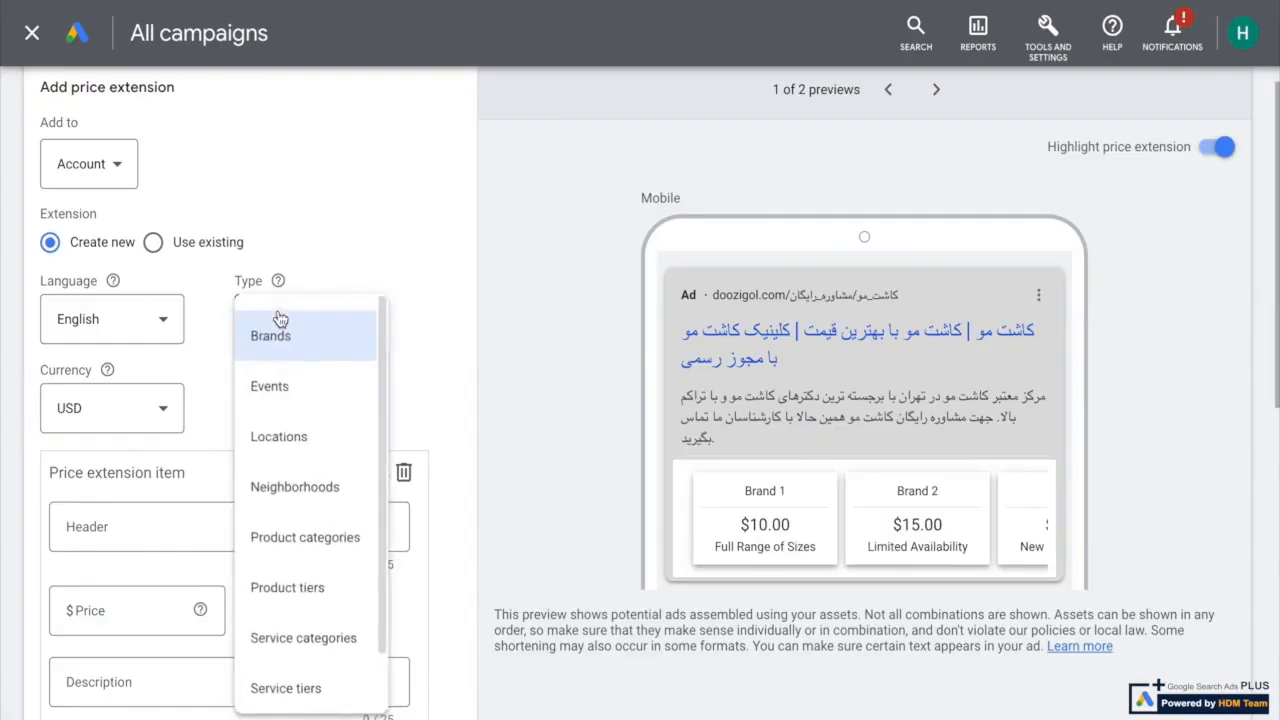
left_click(271, 401)
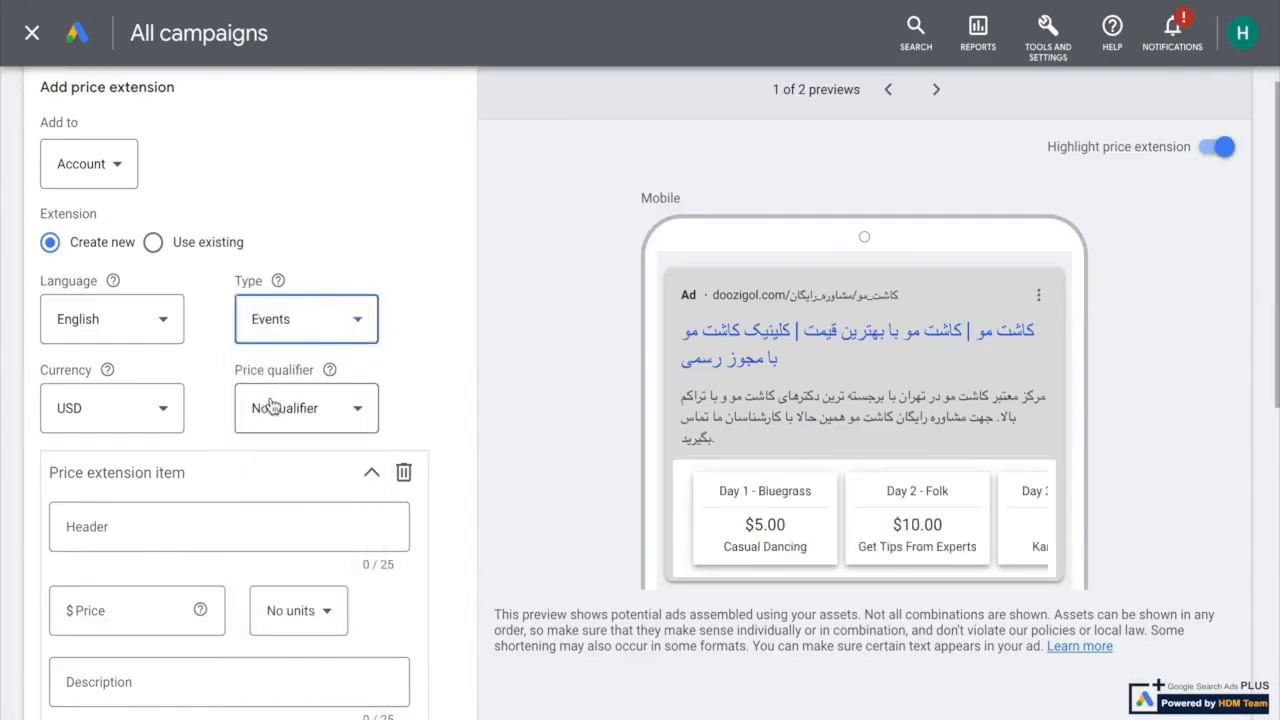
left_click(287, 321)
scroll(317, 443, "down", 2)
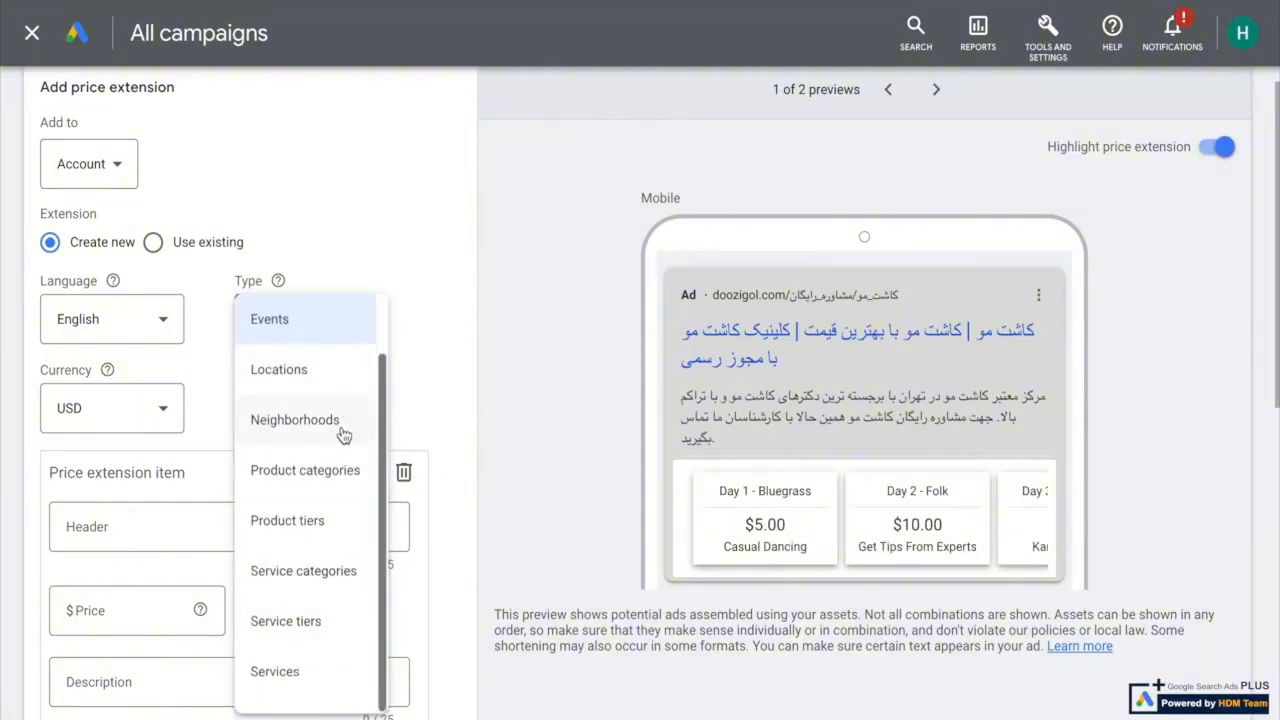
scroll(340, 436, "up", 2)
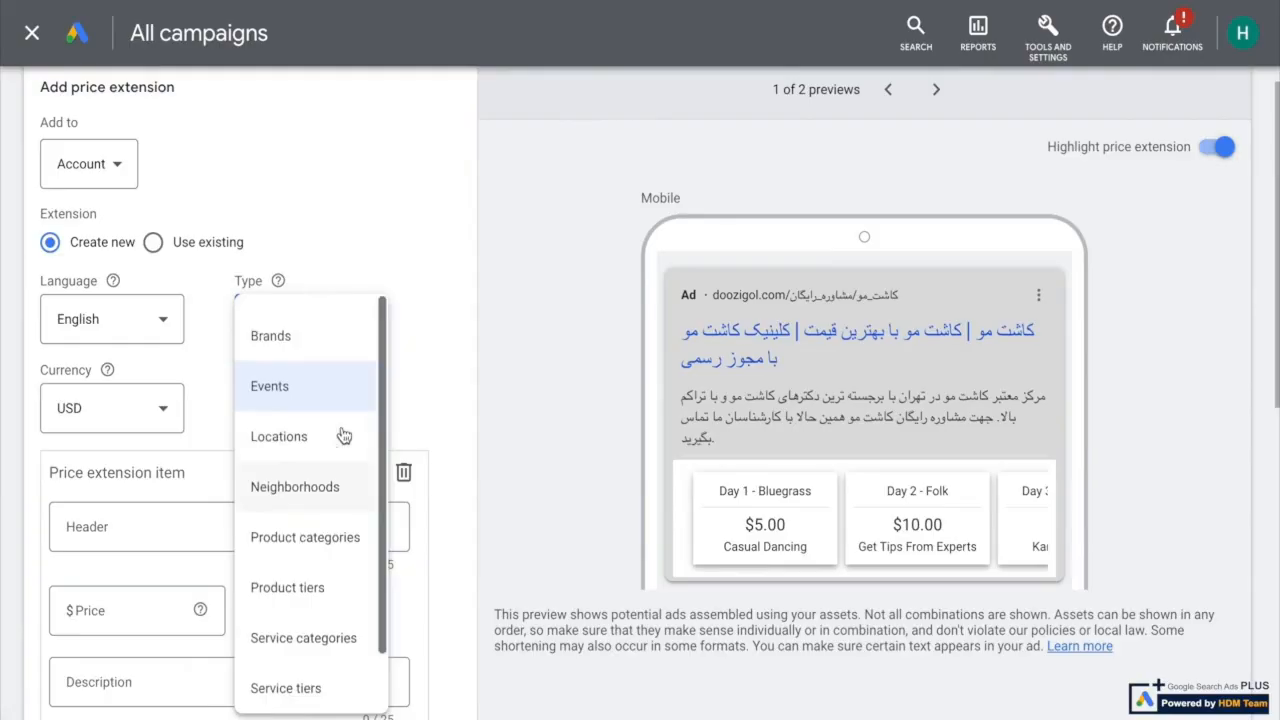
left_click(297, 340)
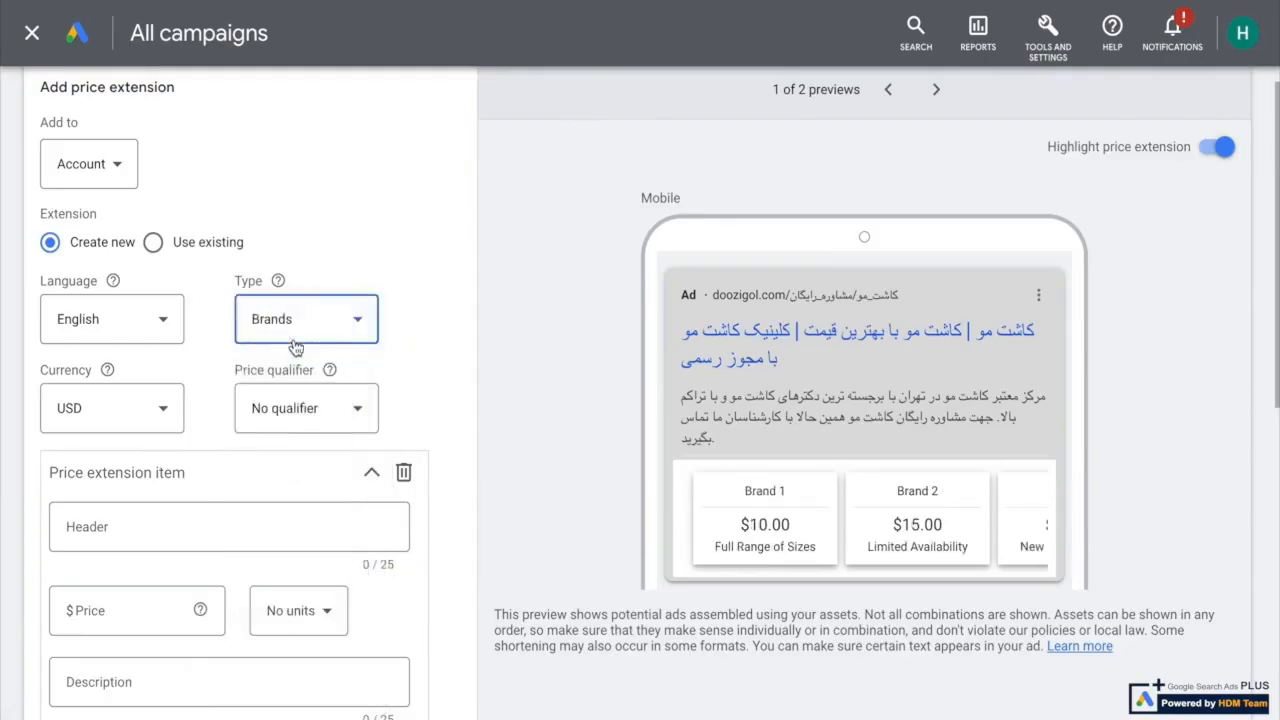
Look through the currencies offered for the price extension and pick USD
left_click(105, 408)
scroll(105, 287, "up", 10)
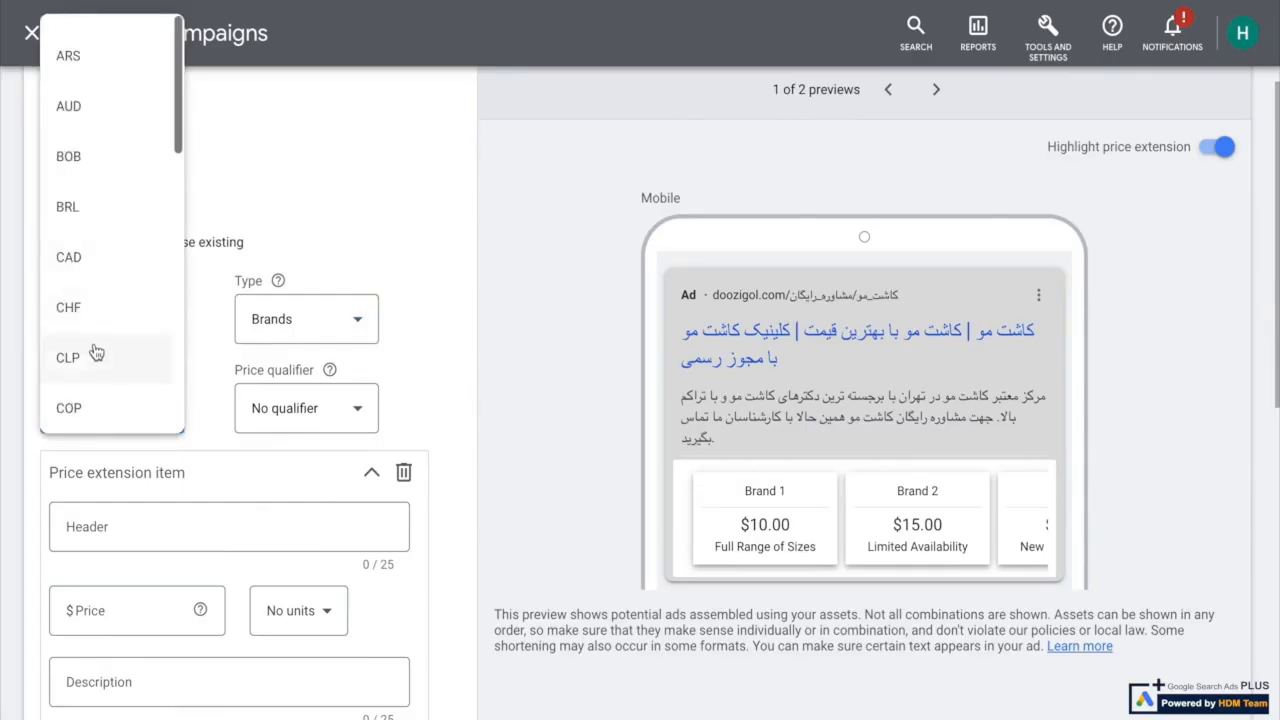
scroll(95, 350, "down", 3)
scroll(103, 360, "down", 5)
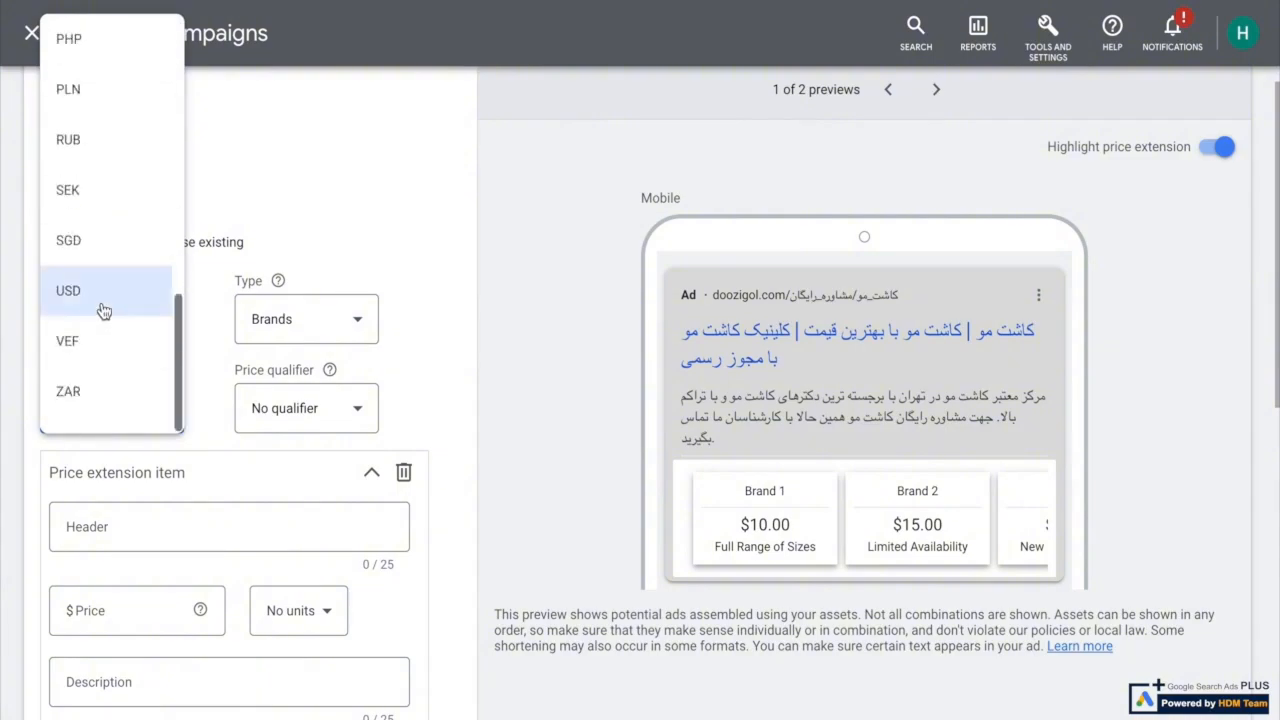
left_click(102, 308)
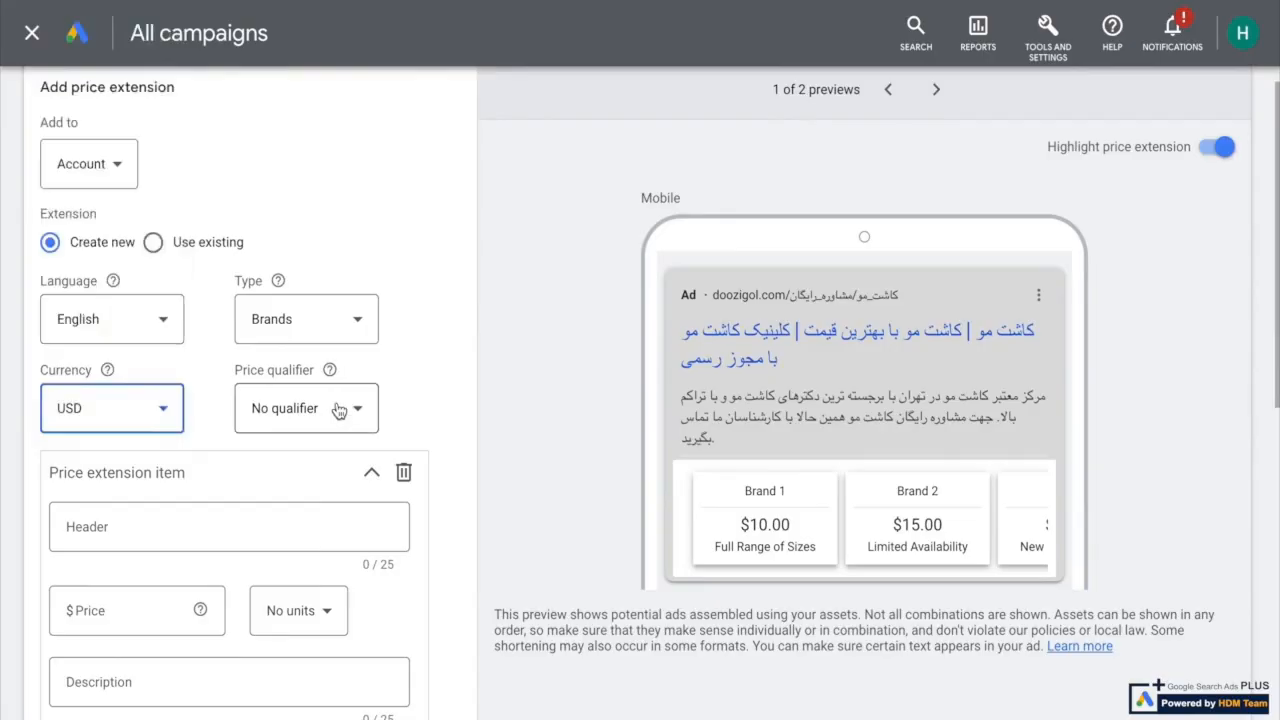
Set the price qualifier of the price extension to Average
scroll(124, 412, "down", 2)
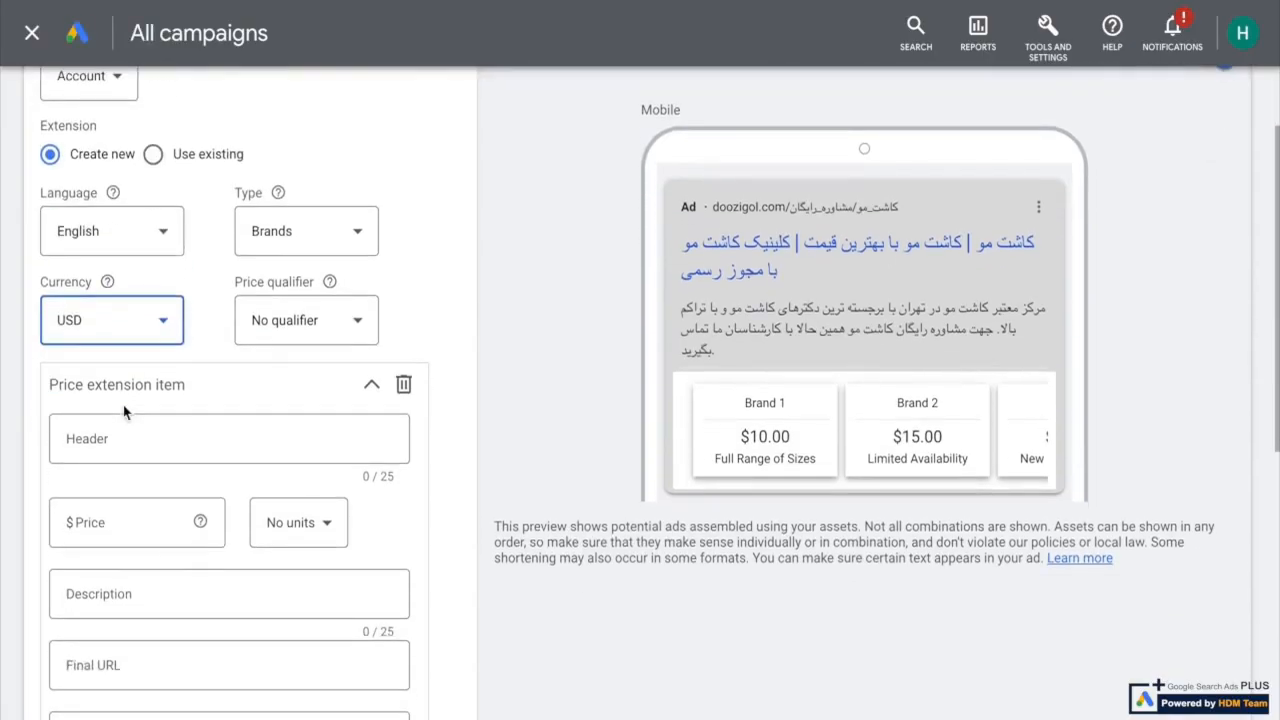
left_click(344, 328)
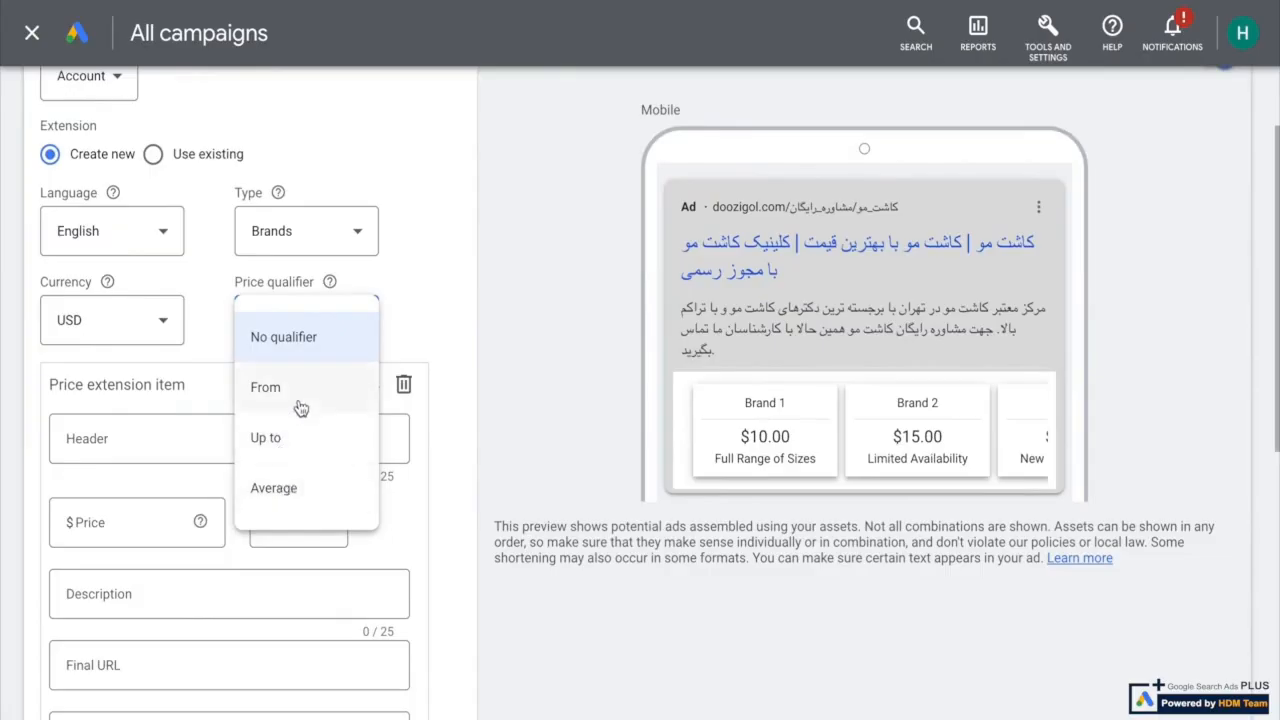
left_click(273, 500)
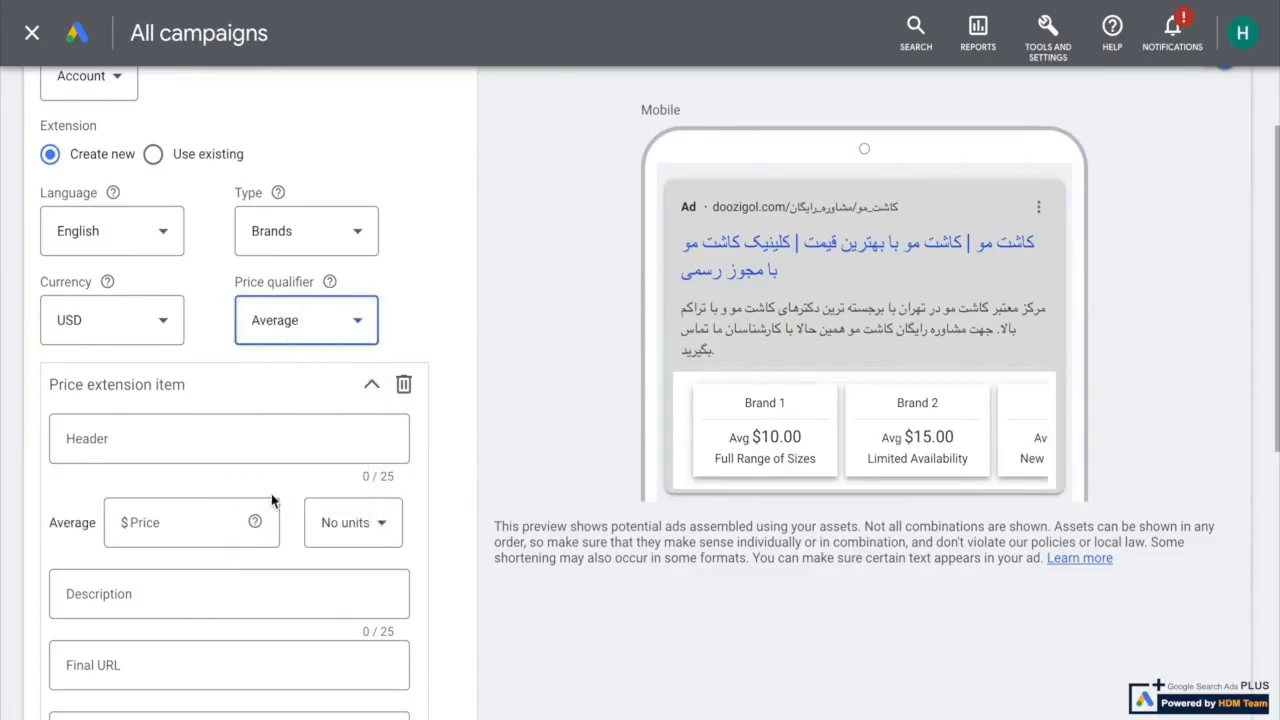
Enter "کفش نایک" as the header of the first price extension item
scroll(277, 430, "down", 2)
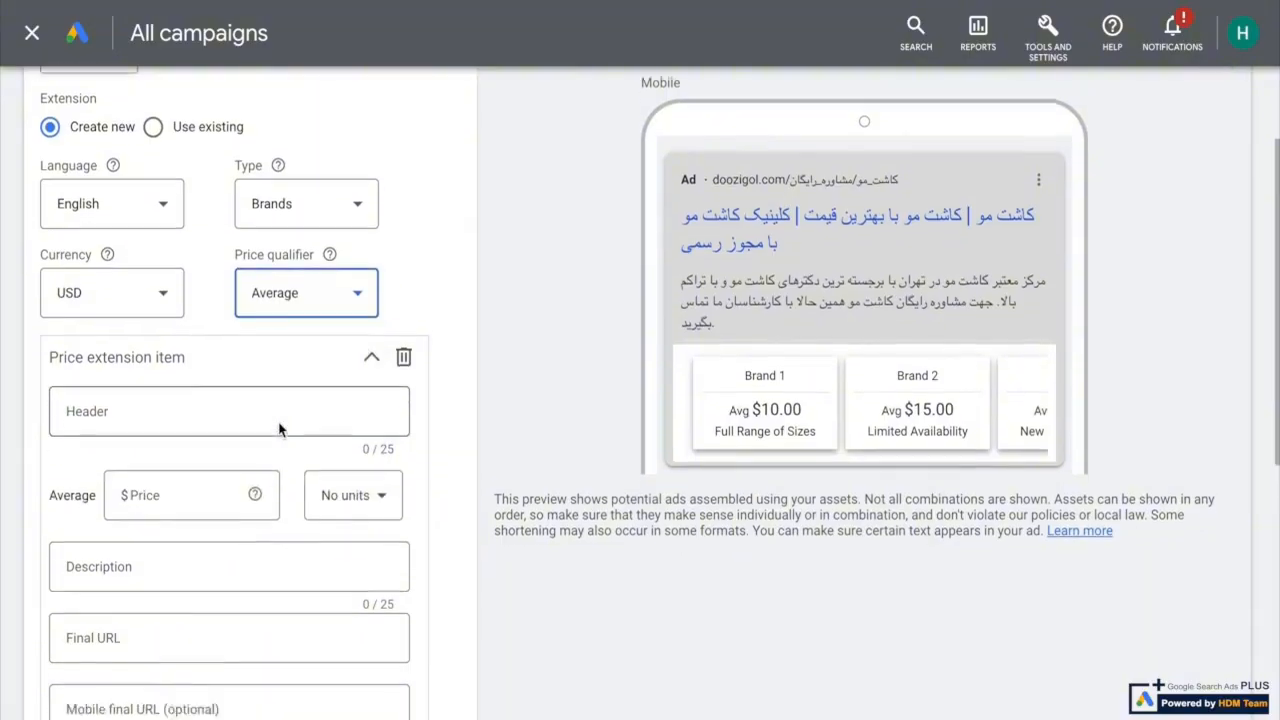
left_click(126, 325)
type("ی")
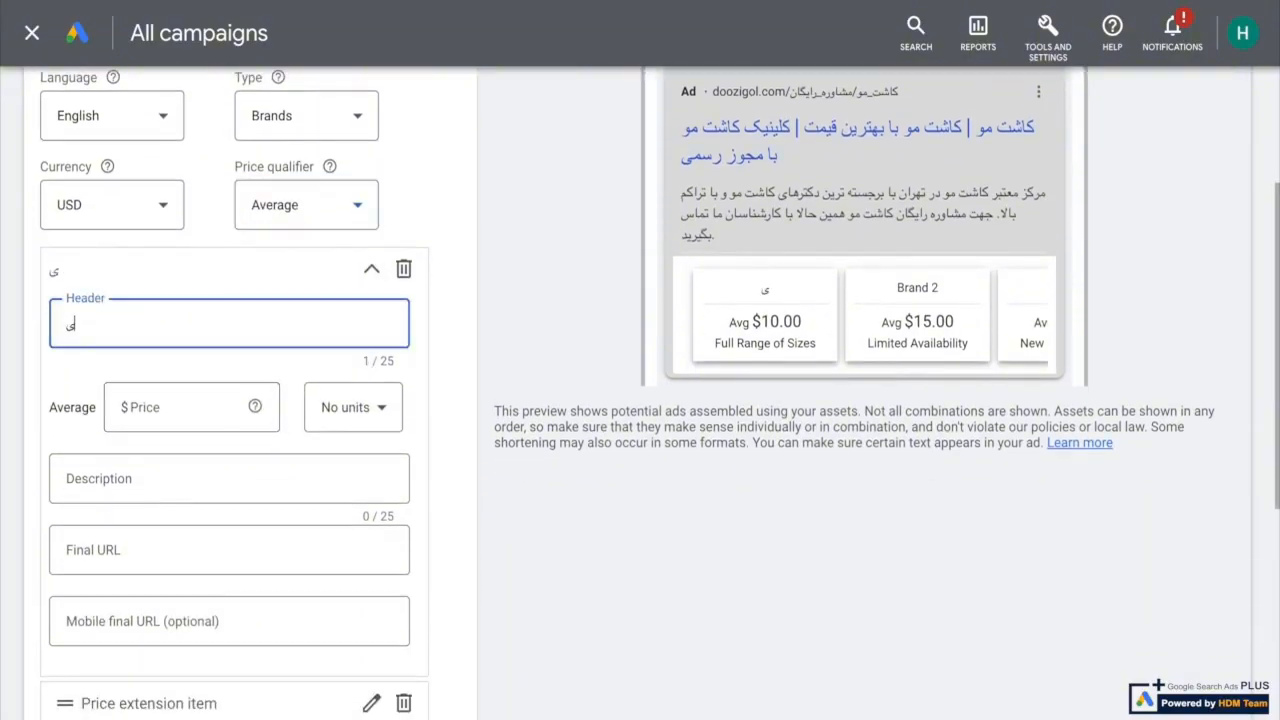
key("BackSpace")
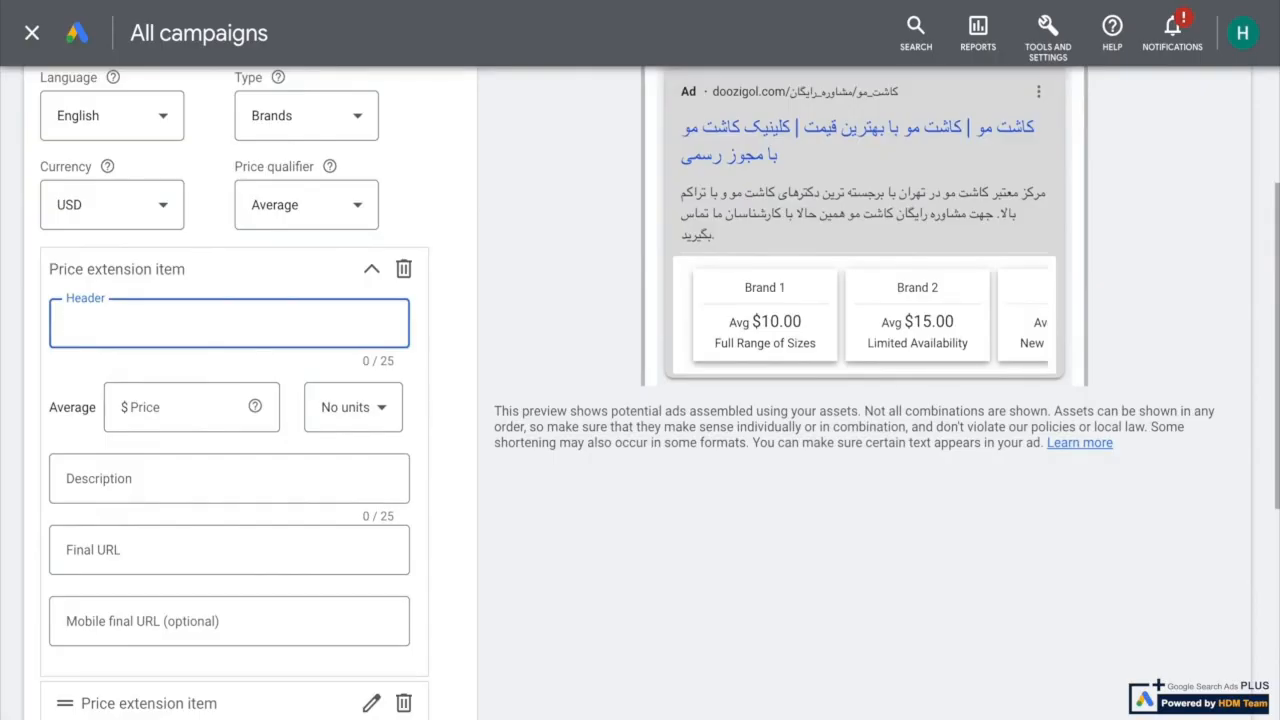
type("ی")
key("BackSpace")
type("کفش نایک")
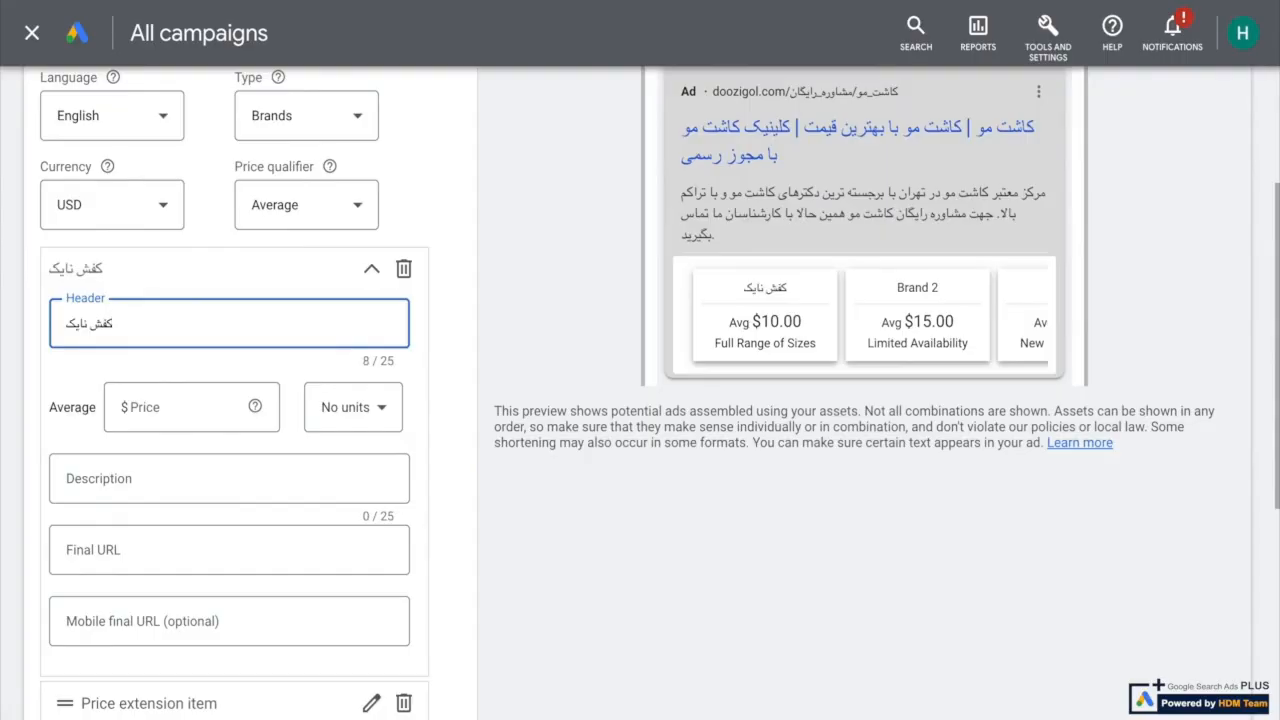
Set the first item's average price to $500 and look at the units offered for it
left_click(185, 414)
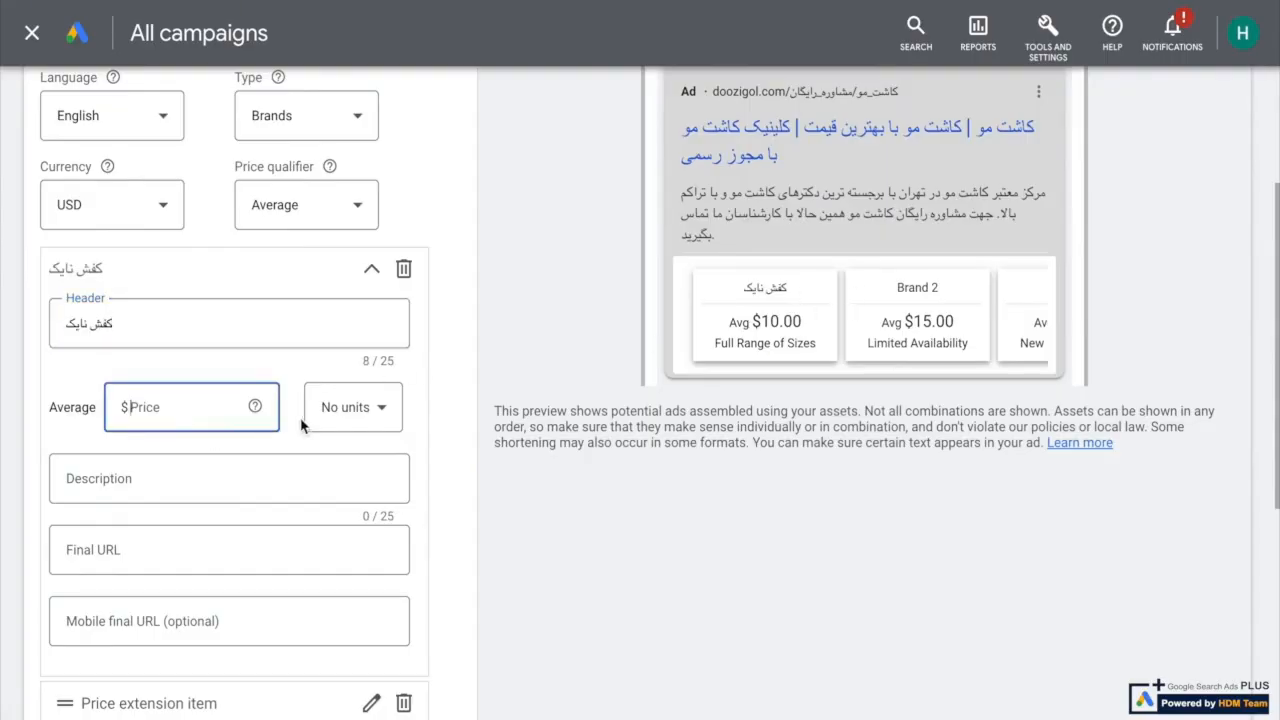
type("۴")
key("BackSpace")
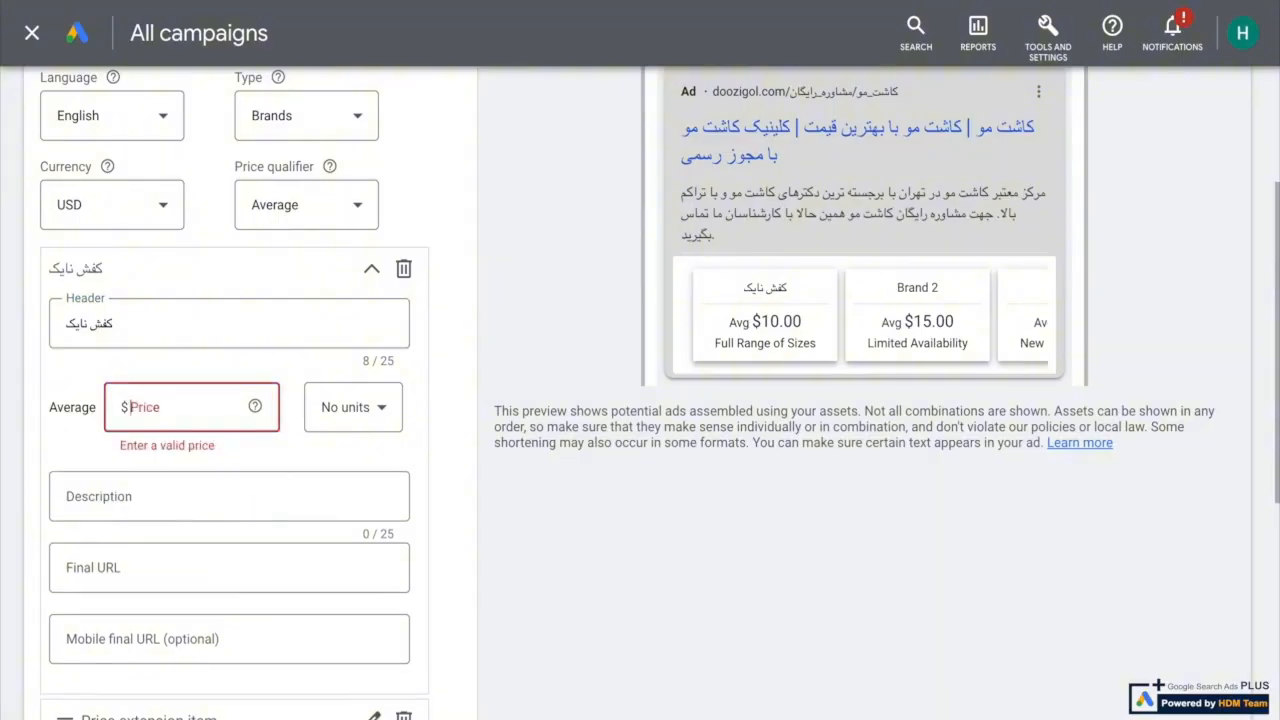
type("500")
left_click(380, 411)
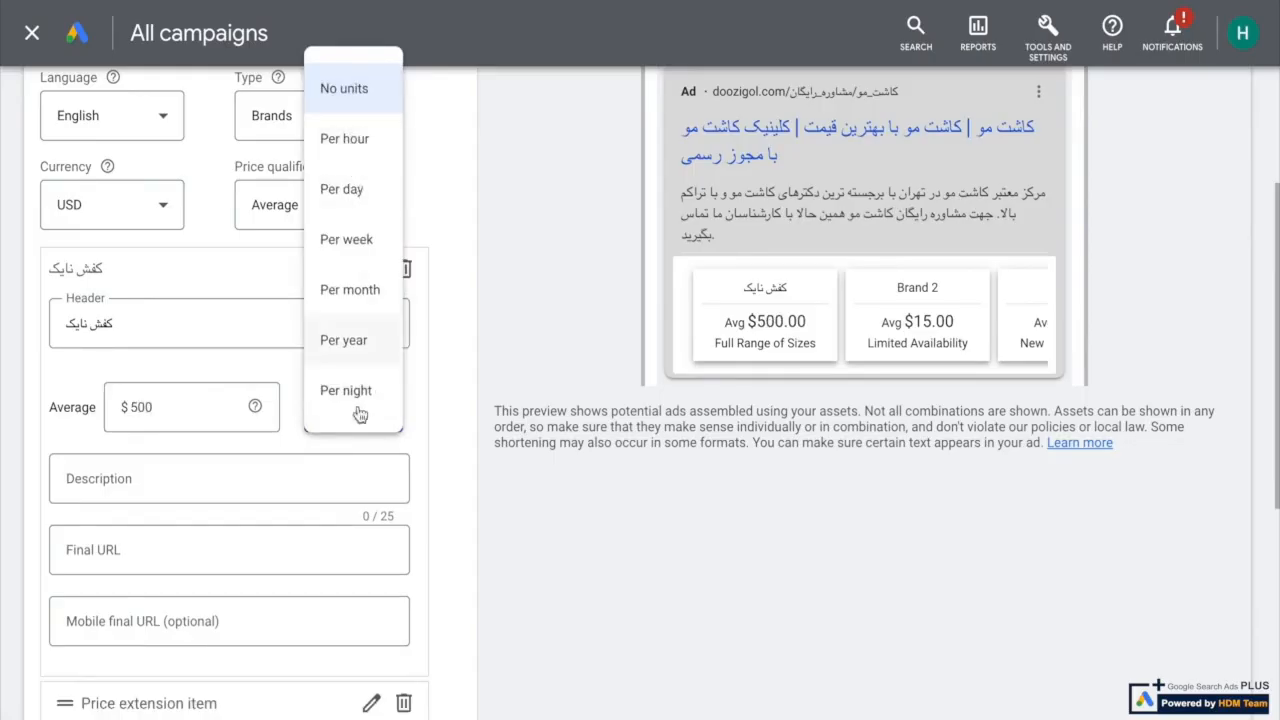
Keep the price at No units and enter "انواع کفش نایک مردانه" as the first item's description
left_click(329, 480)
type("n")
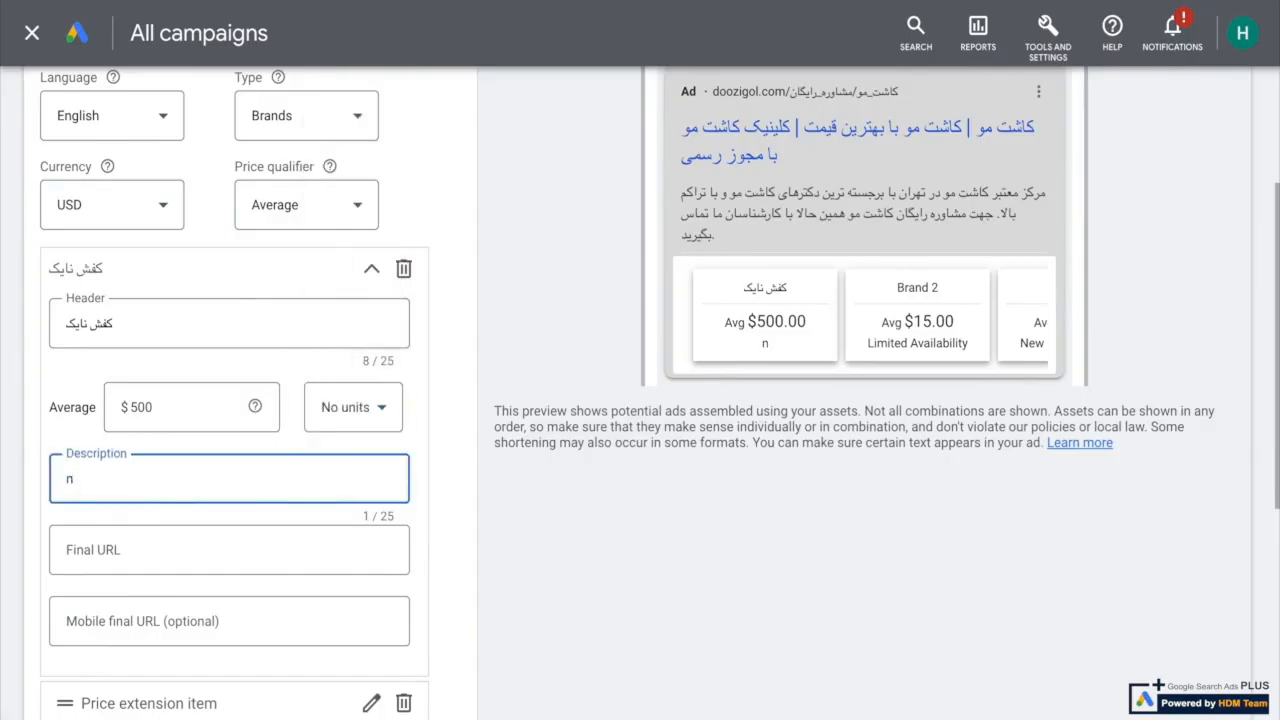
key("BackSpace")
type("n")
key("BackSpace")
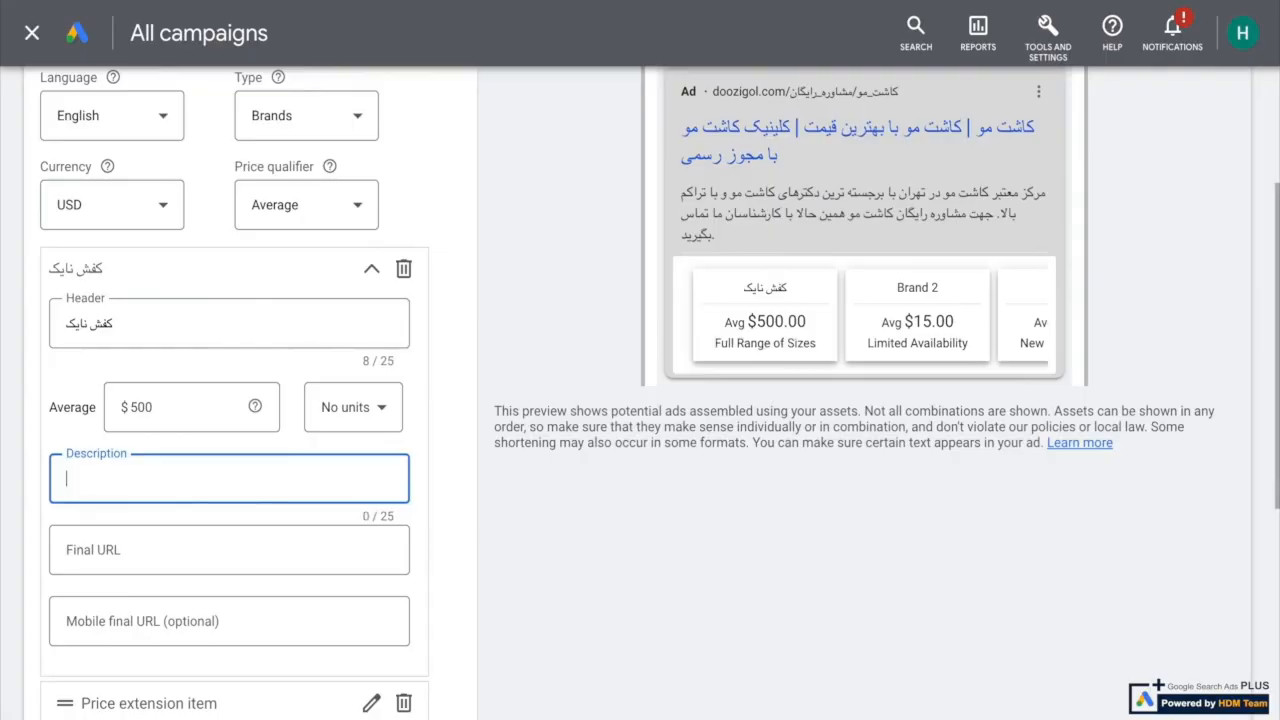
type("انو")
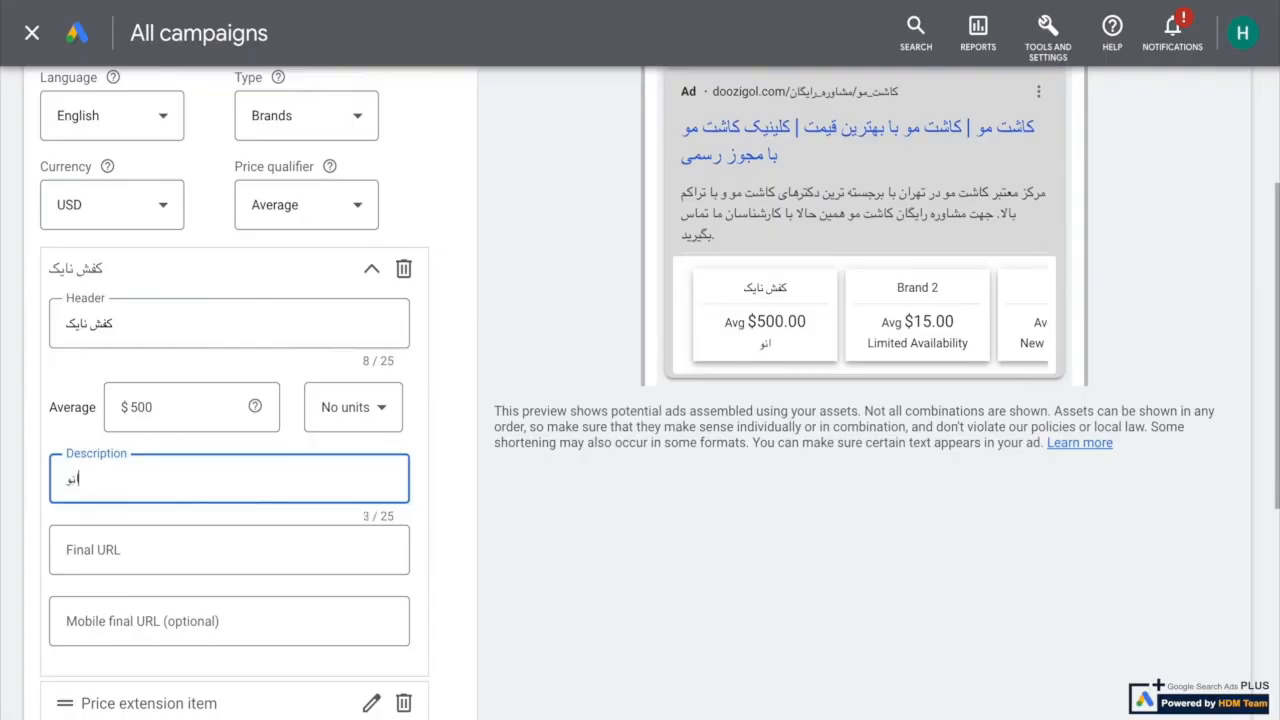
type("اع کفش نایک ک")
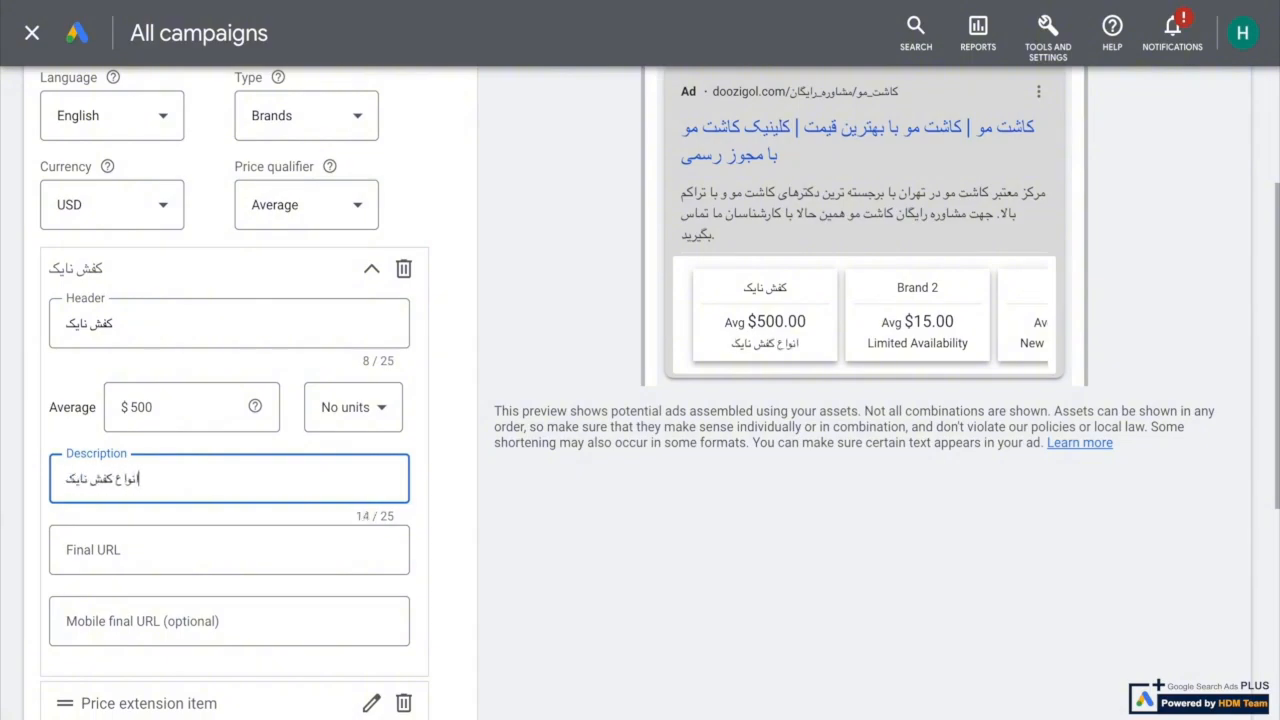
key("BackSpace")
type("مردا")
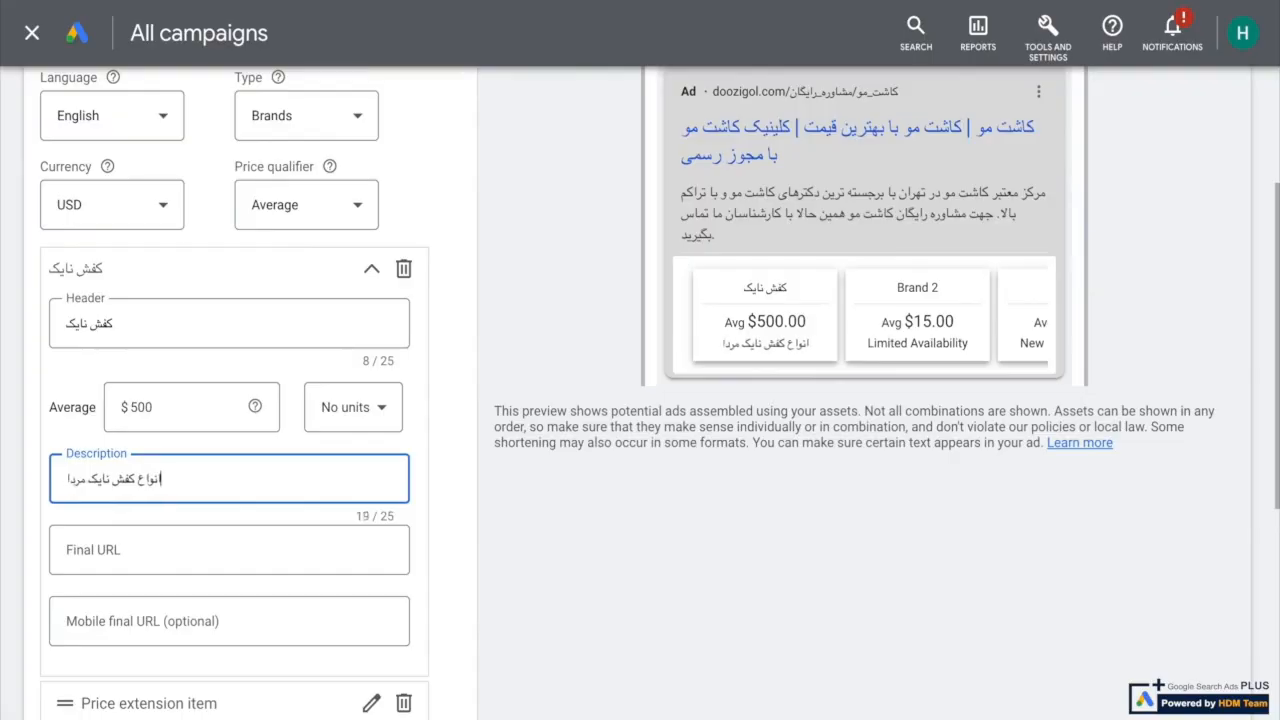
type("نه")
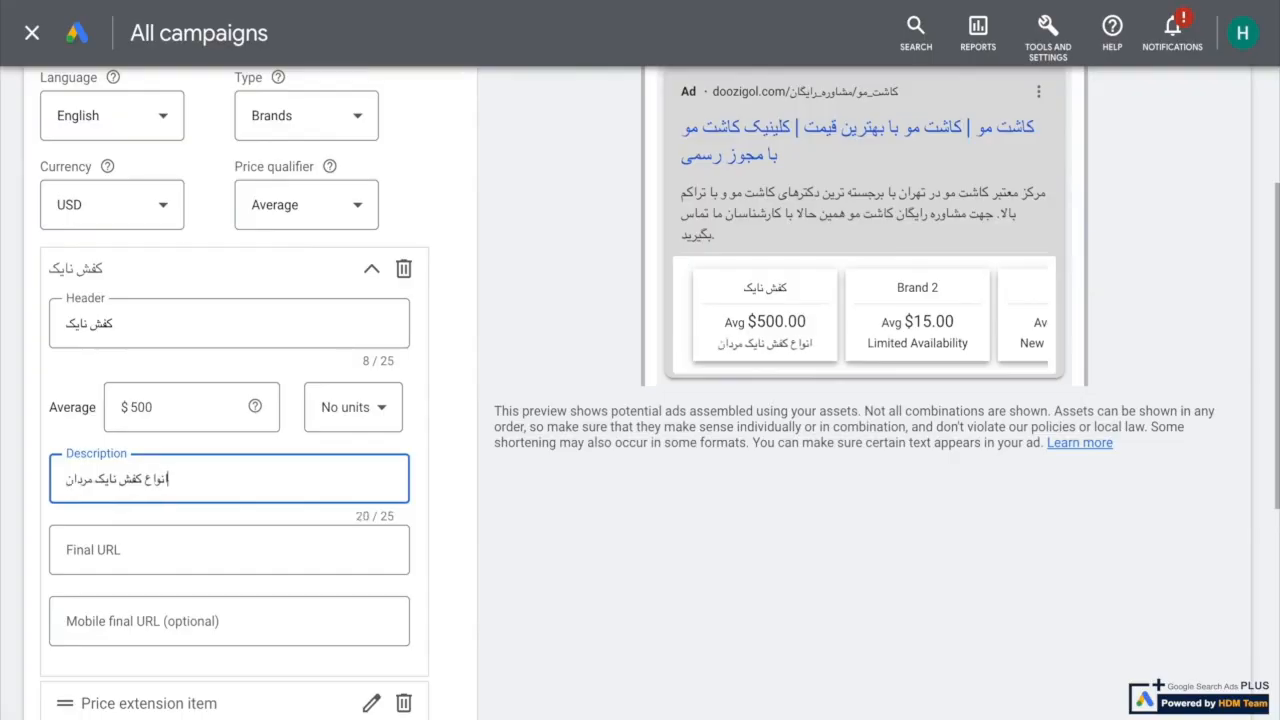
left_click(271, 541)
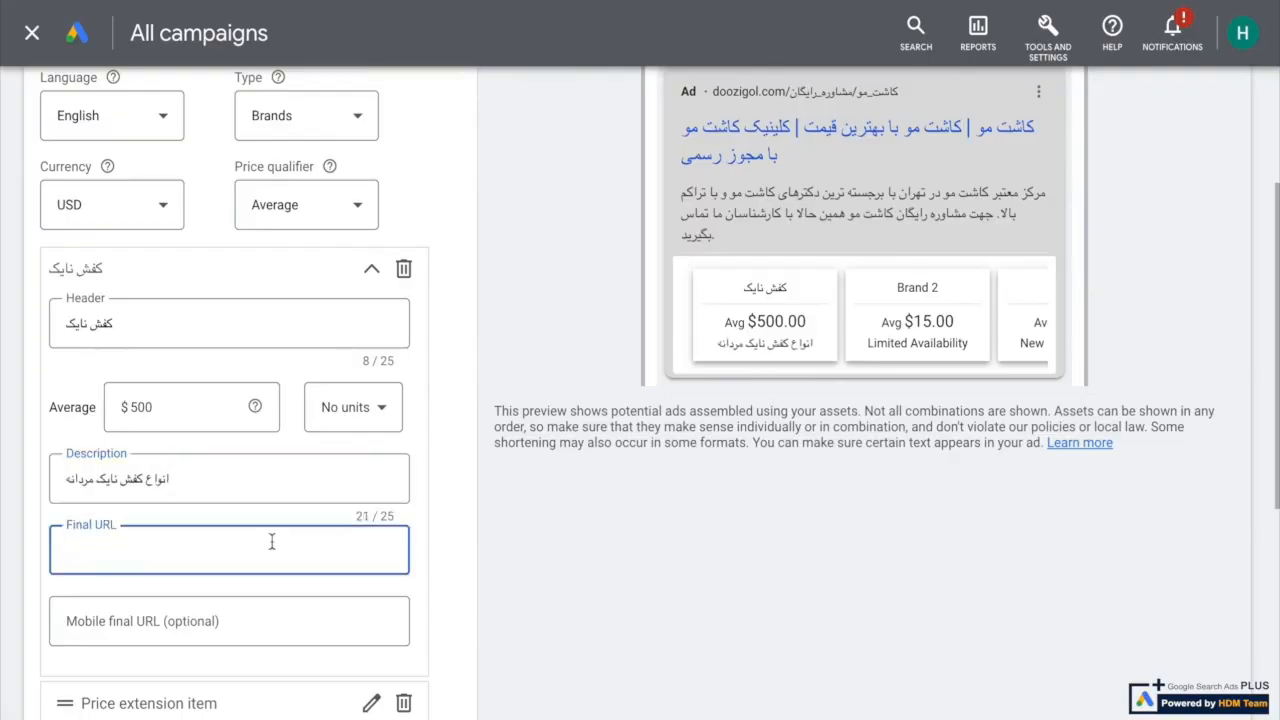
type("https://hdmarketing.org/")
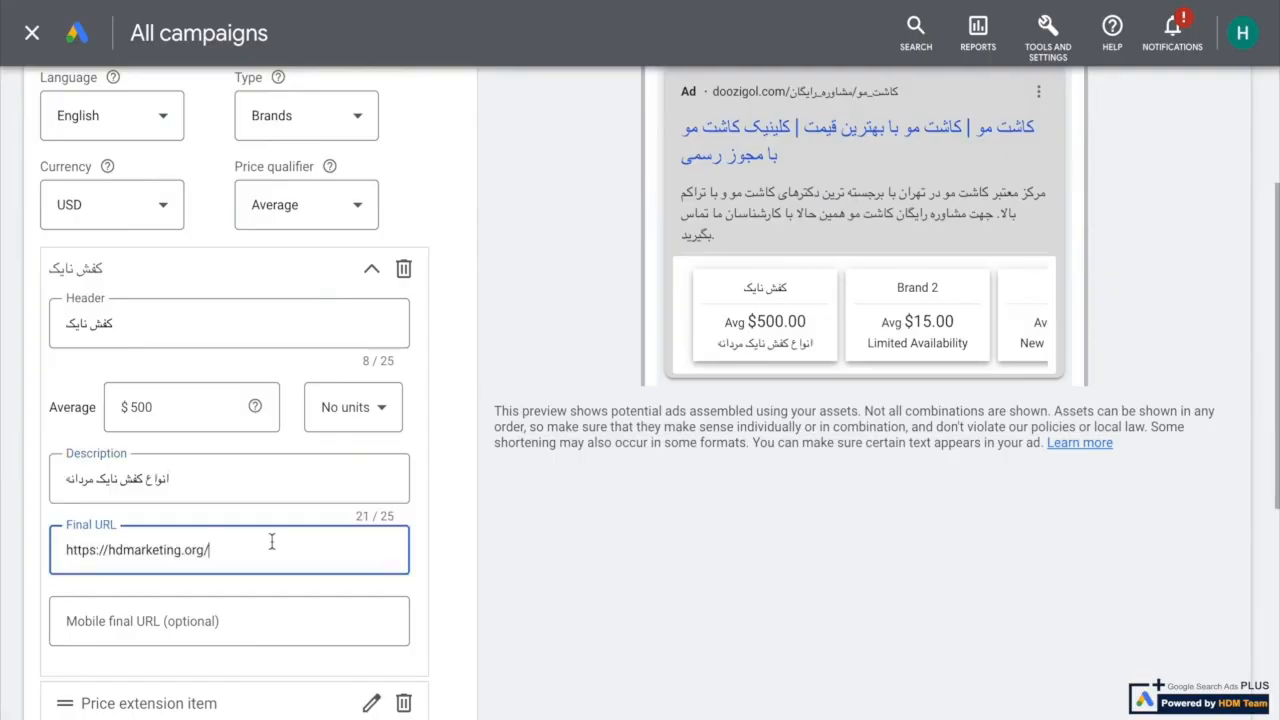
scroll(271, 541, "down", 2)
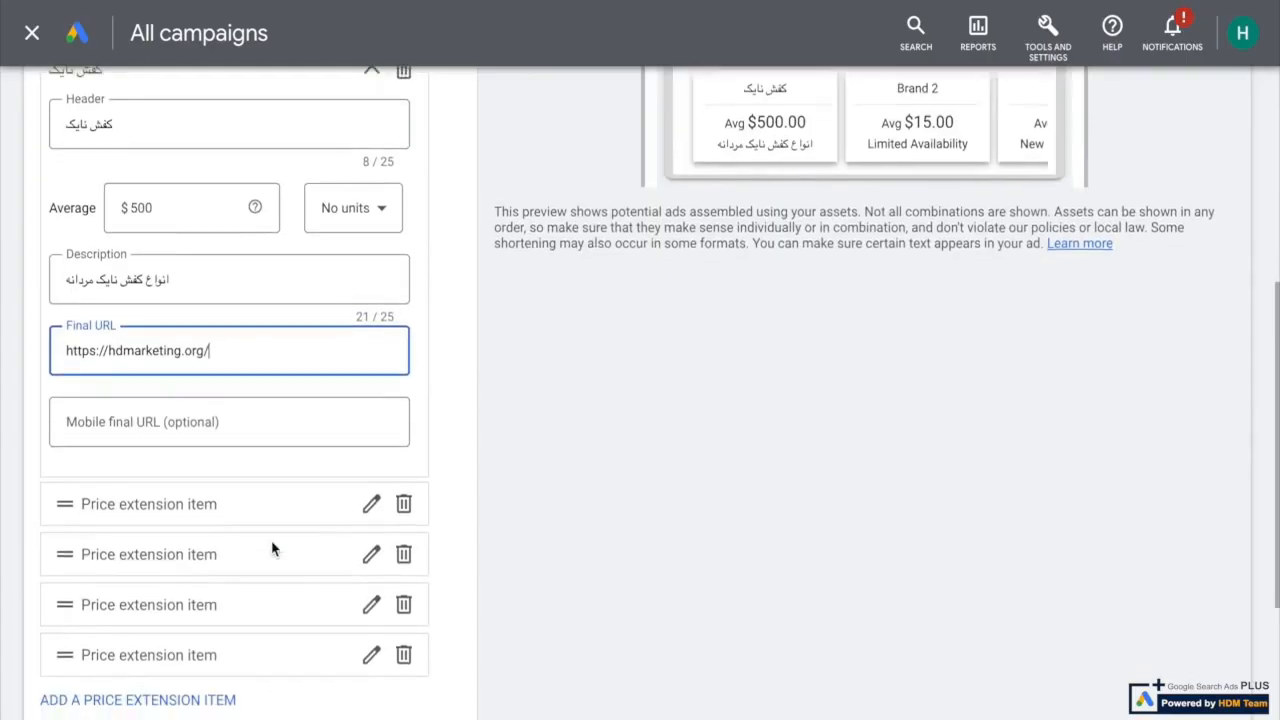
scroll(271, 548, "down", 1)
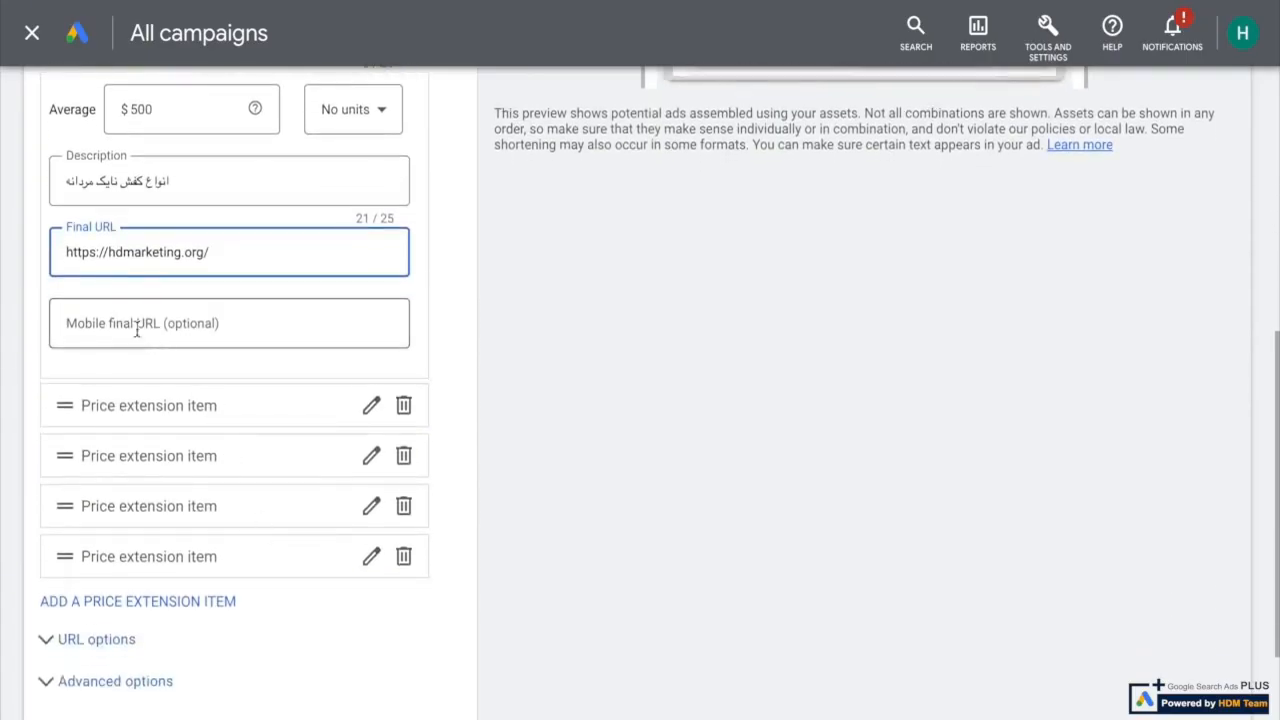
left_click(137, 331)
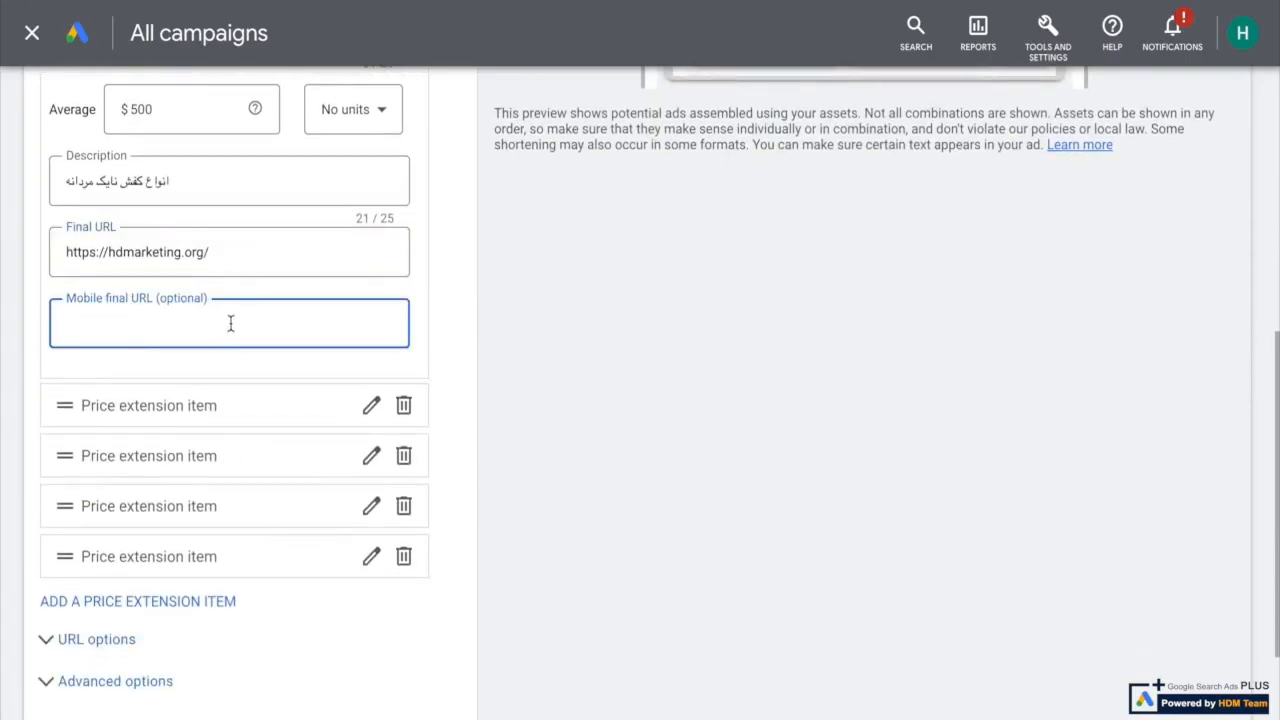
scroll(230, 323, "up", 2)
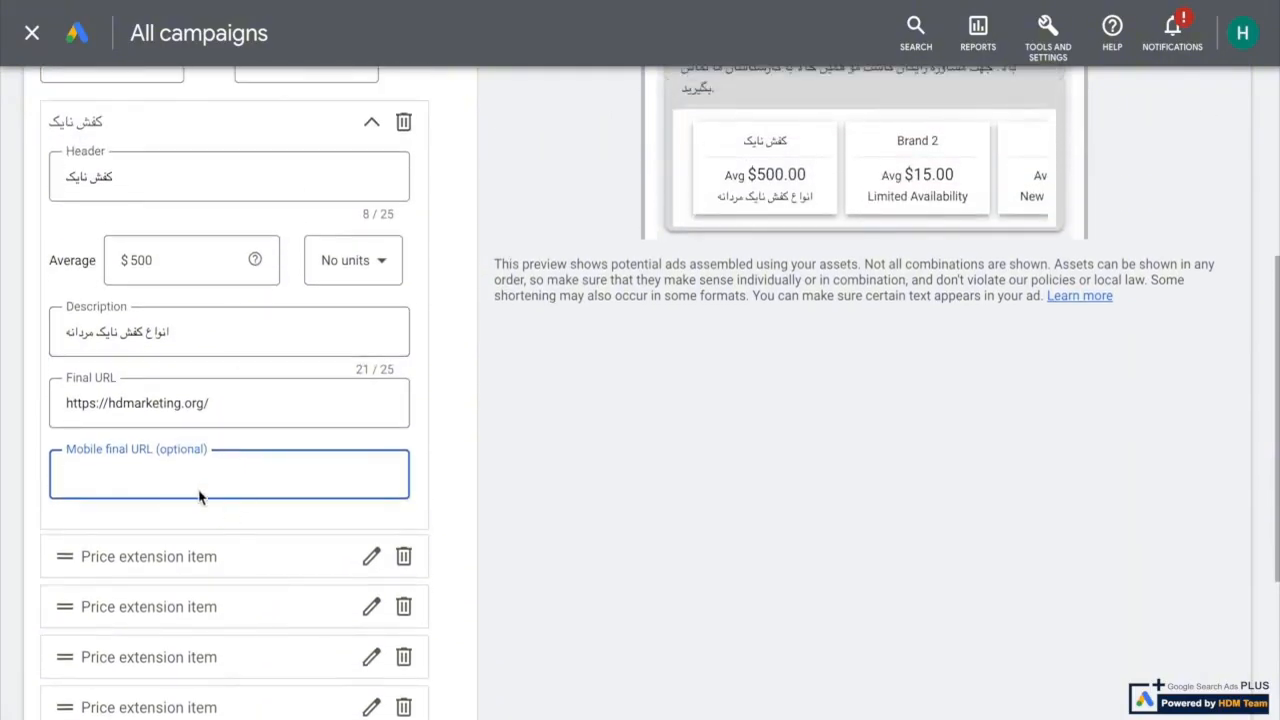
Move the "کفش نایک" item to the first position in the list and add another price extension item
scroll(199, 497, "down", 1)
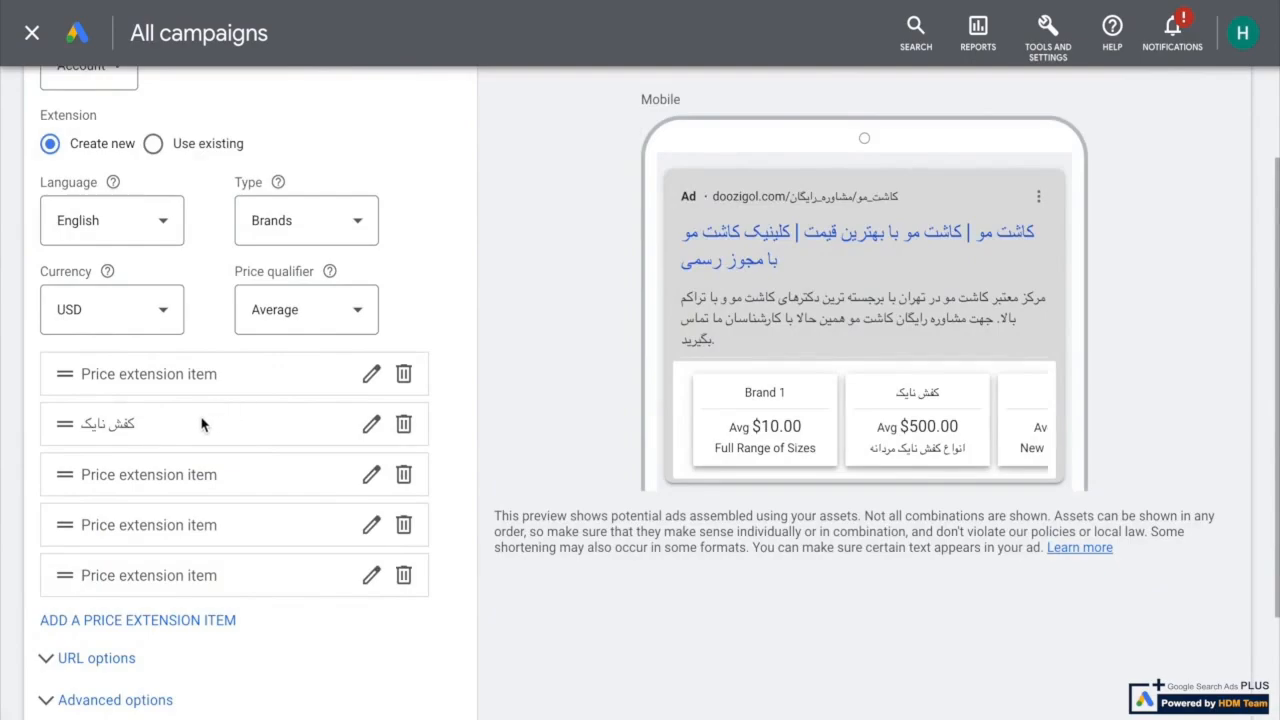
left_click_drag(201, 425, 196, 368)
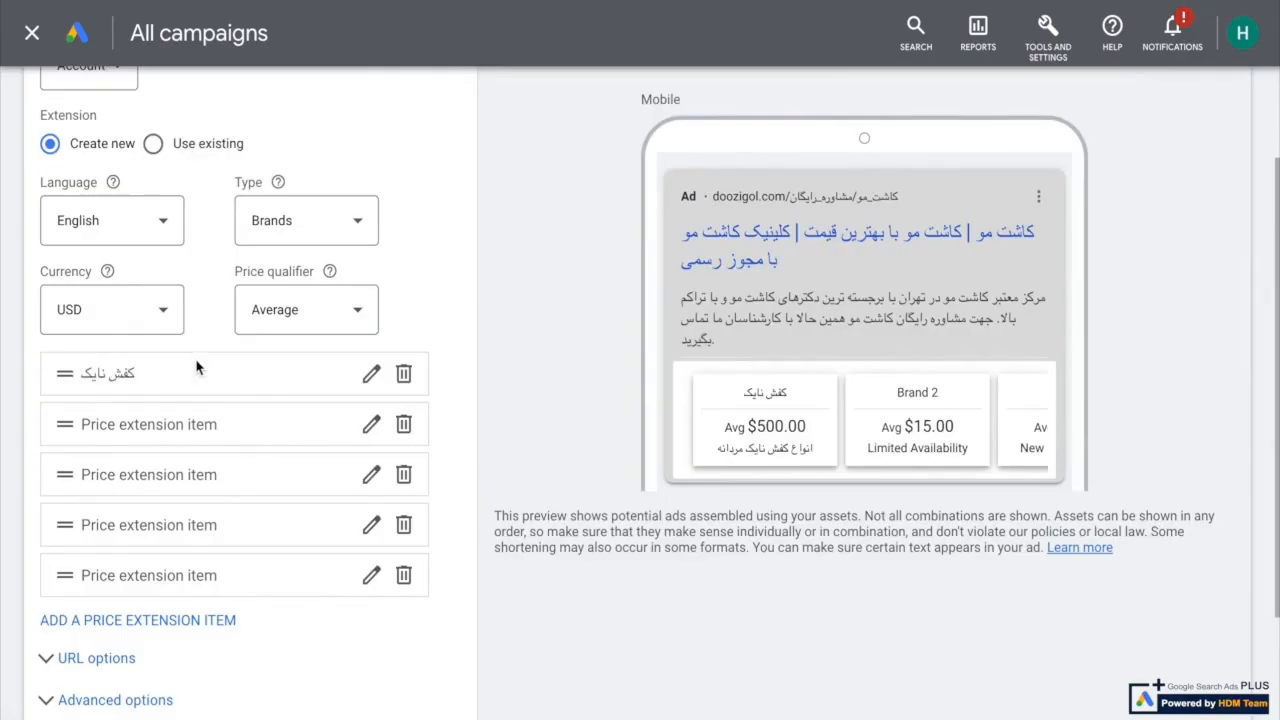
scroll(184, 547, "down", 1)
left_click(163, 527)
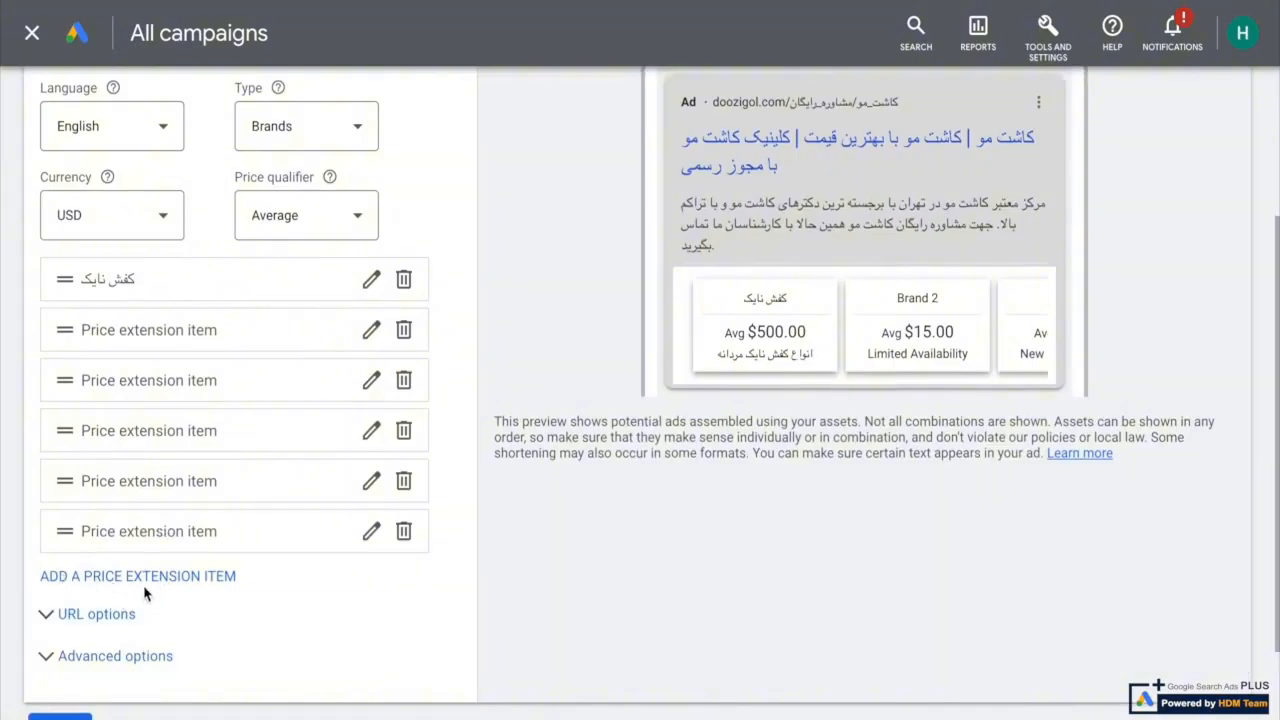
Try to save the price extension, and cancel its creation
scroll(143, 590, "down", 1)
left_click(57, 640)
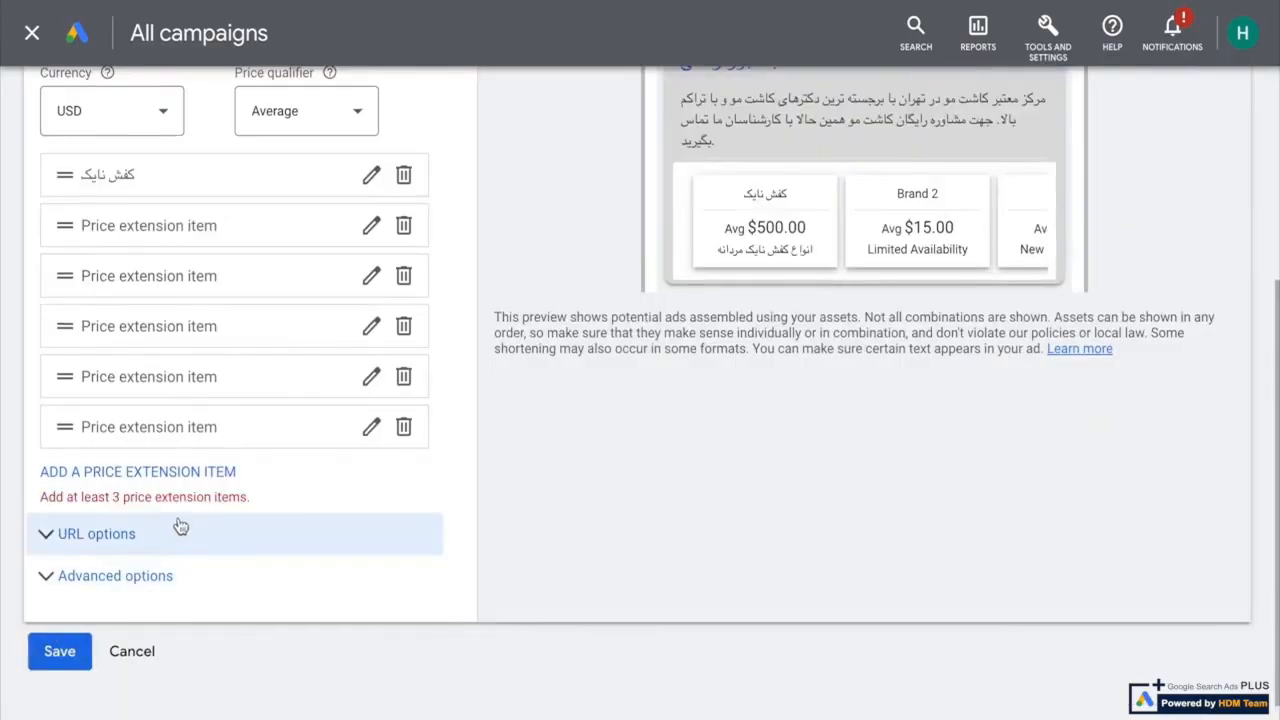
left_click(132, 651)
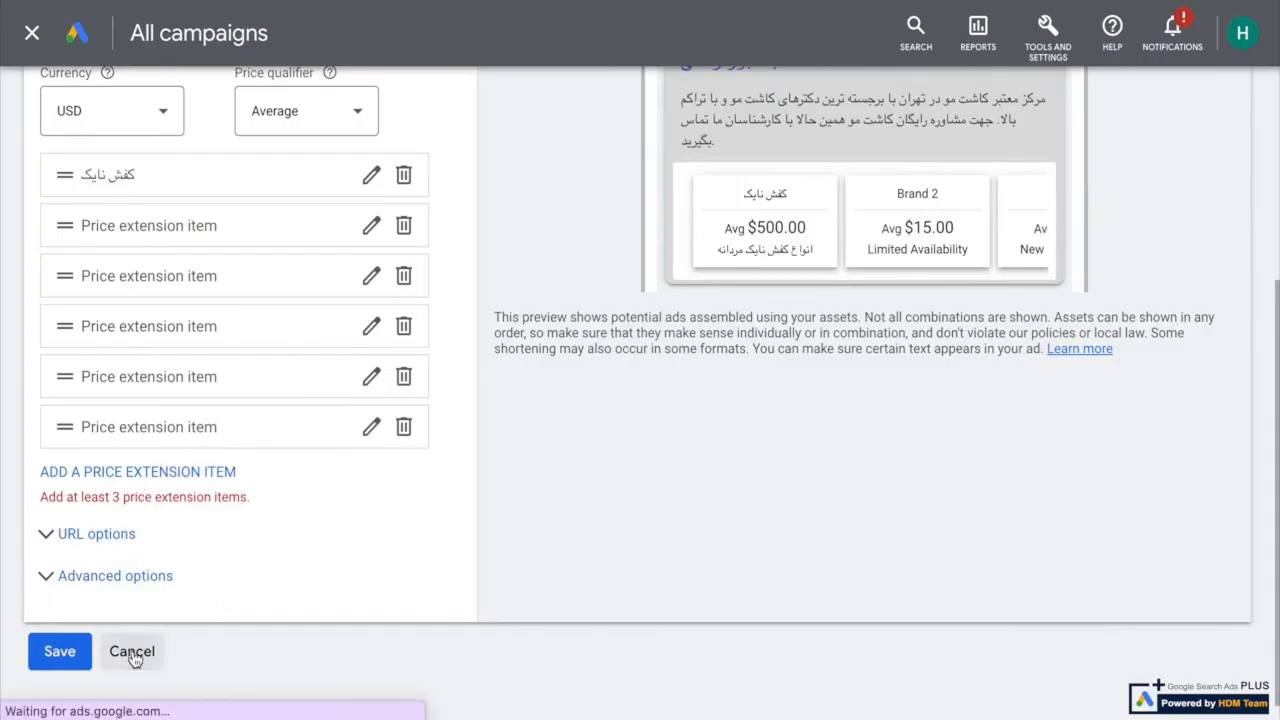